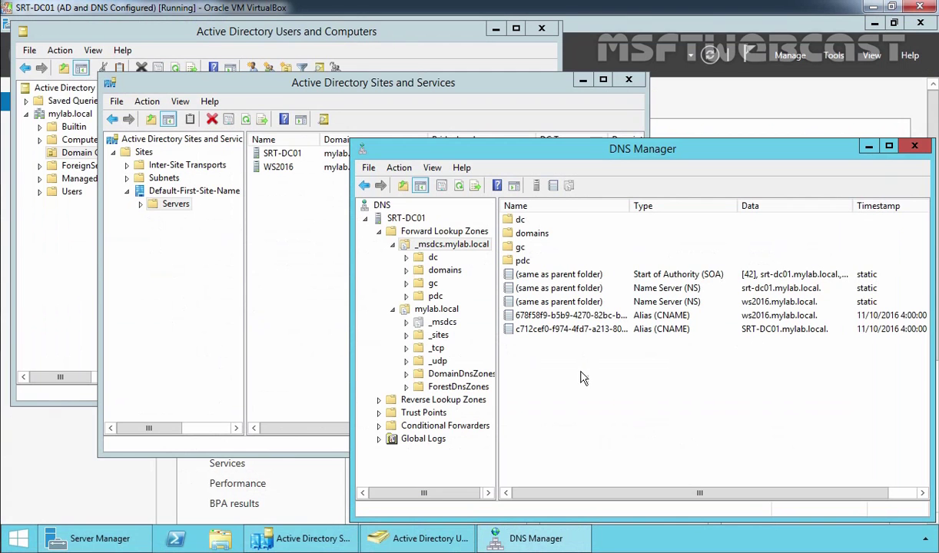
Step: Confirm WS2016 and SRT-DC01 are global catalog controllers in the Domain Controllers OU
click(55, 288)
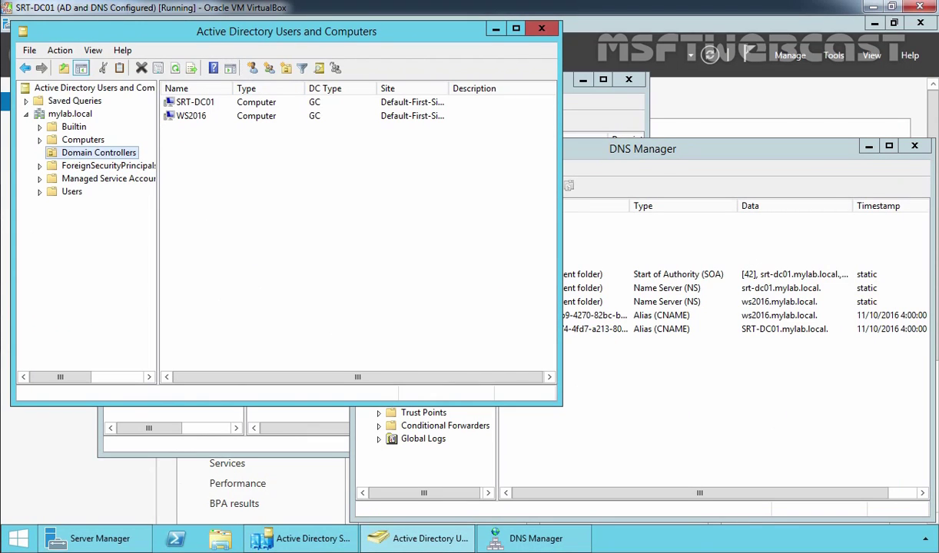
click(189, 117)
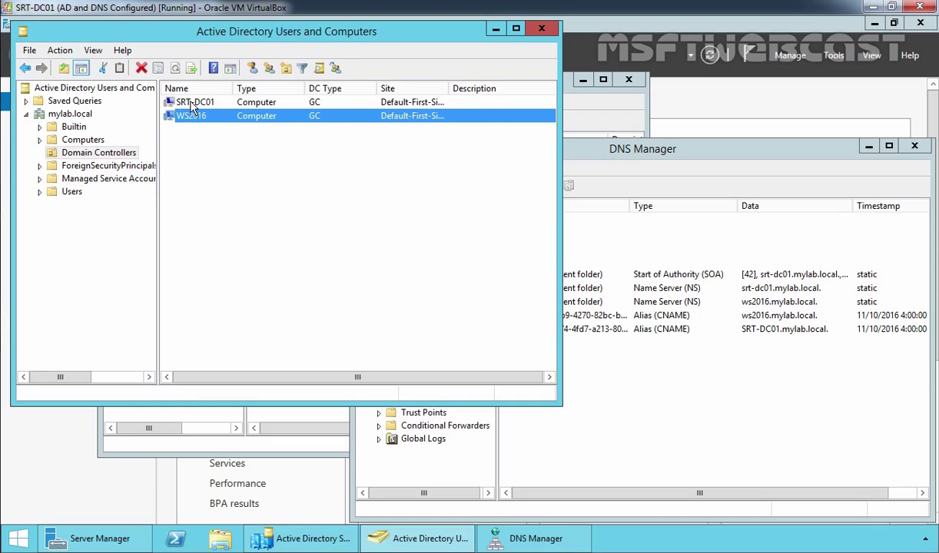
click(191, 104)
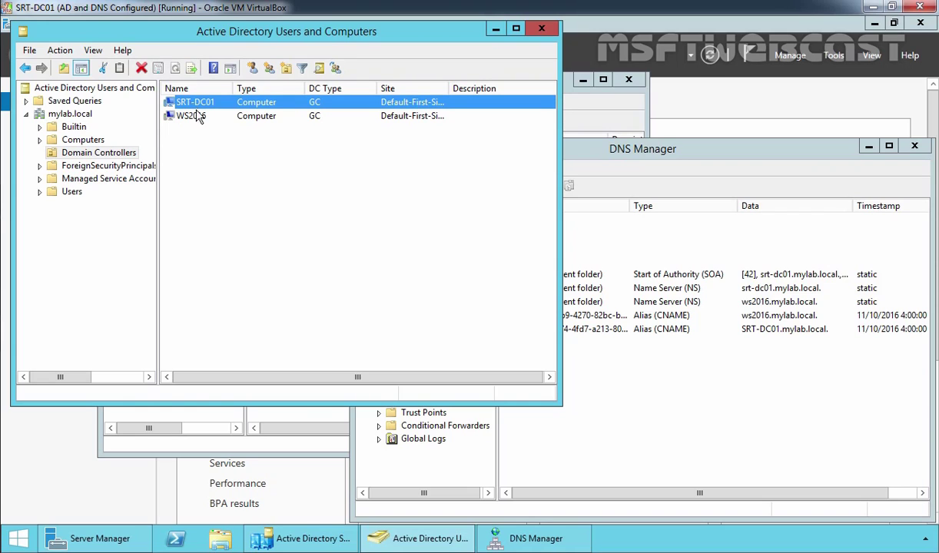
click(331, 143)
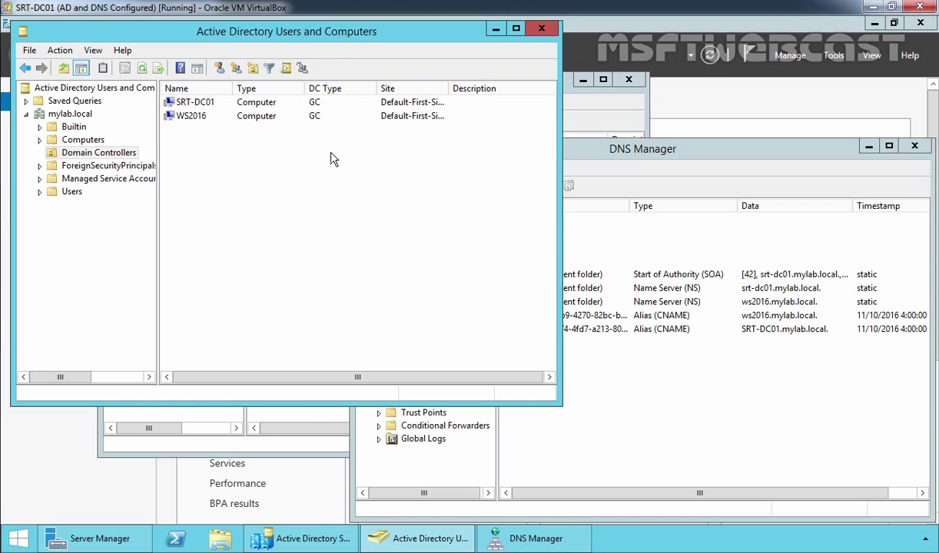
click(197, 415)
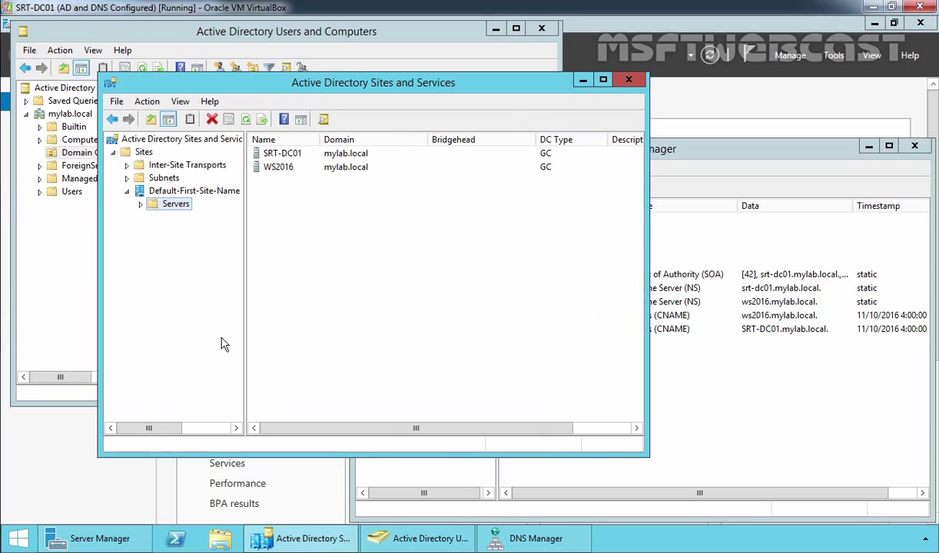
Step: Clear the Global Catalog checkbox in SRT-DC01's NTDS Settings properties and apply it
double_click(173, 206)
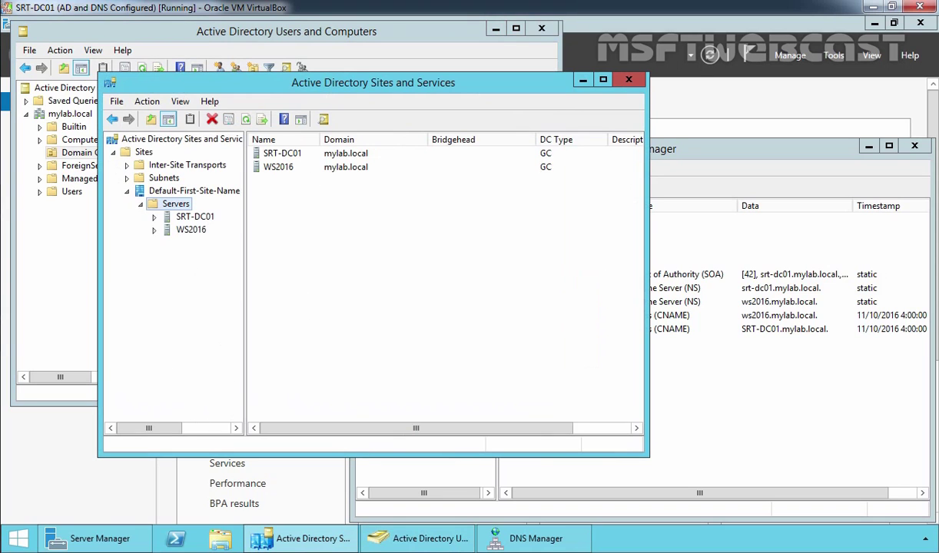
double_click(188, 217)
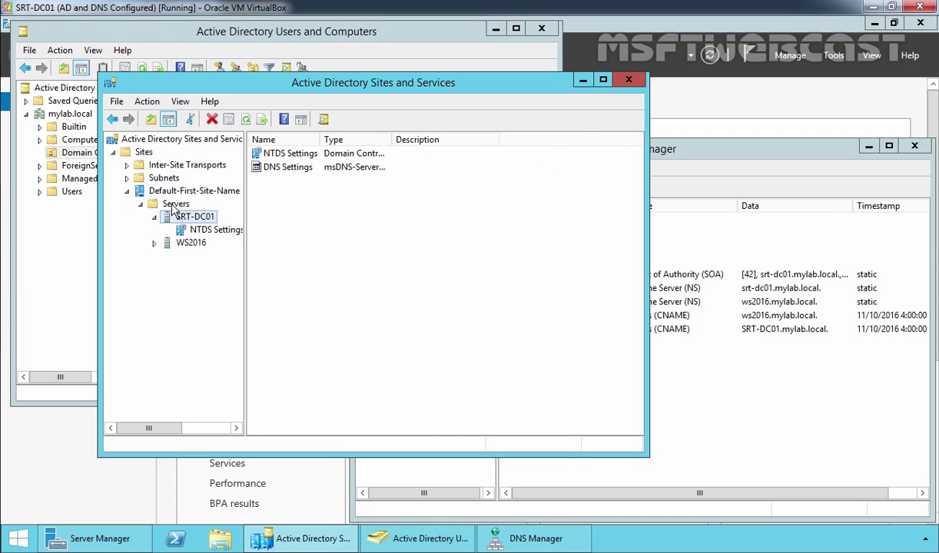
click(209, 230)
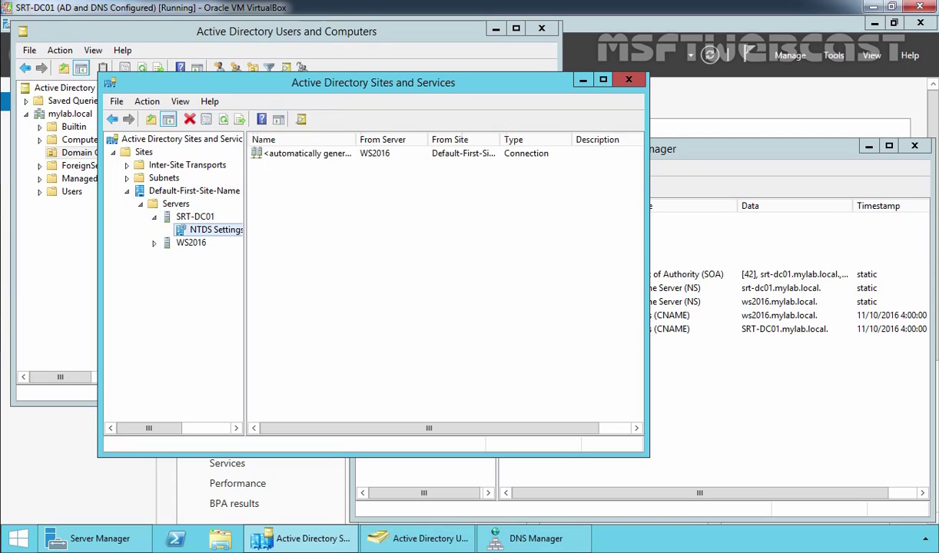
right_click(213, 233)
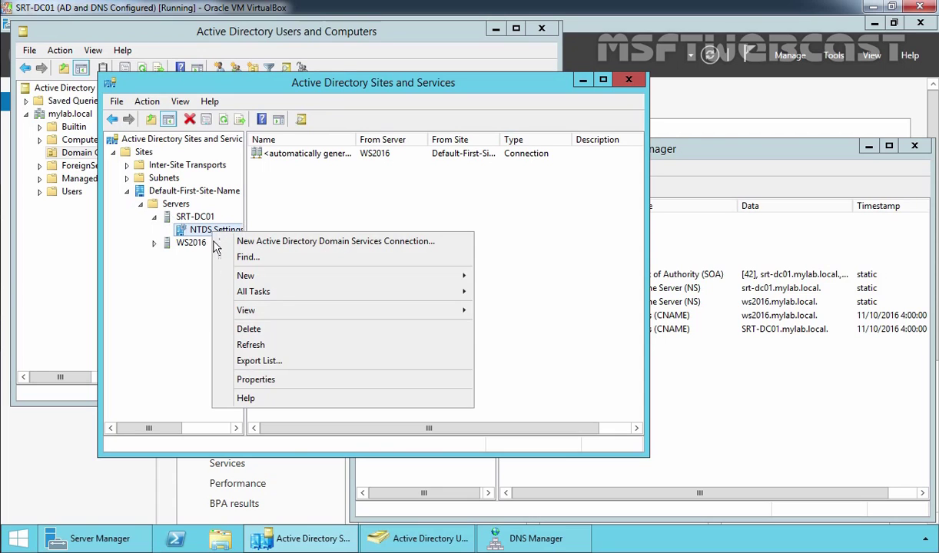
click(256, 379)
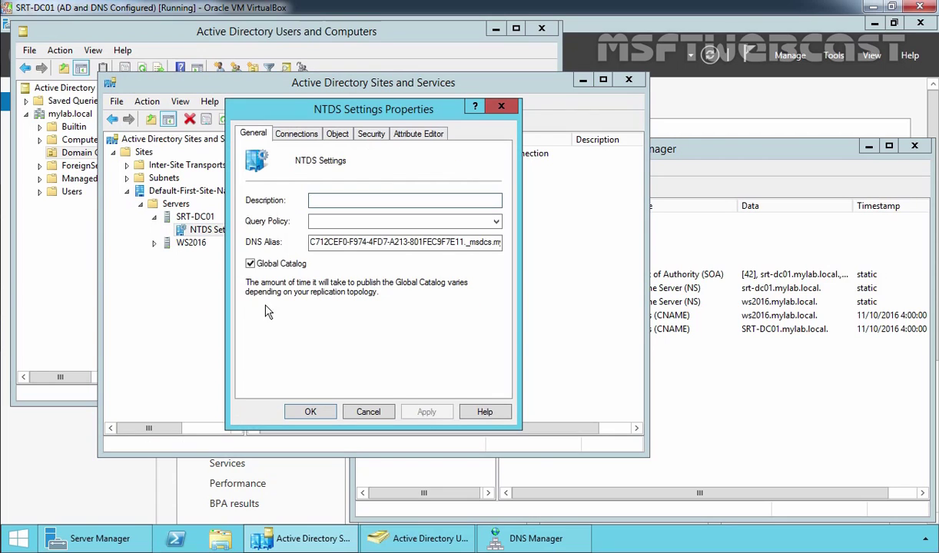
click(251, 264)
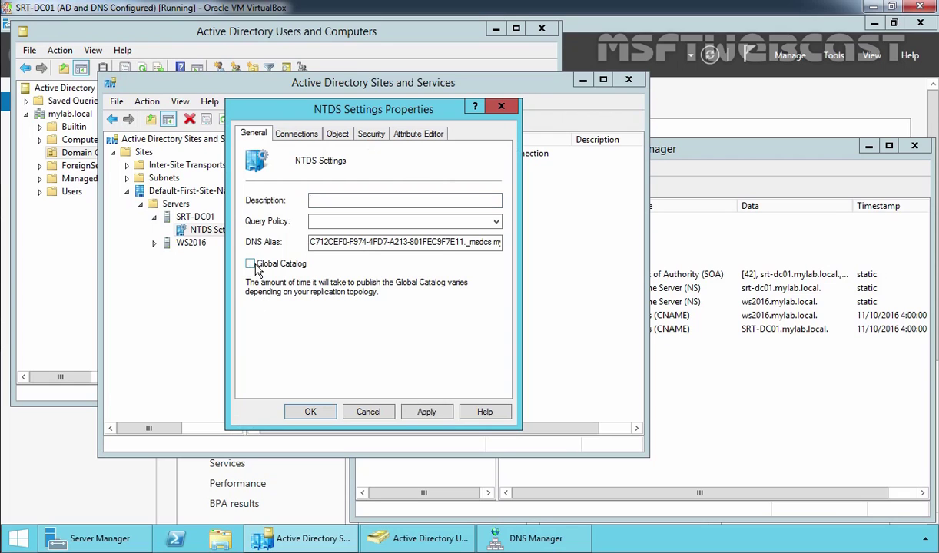
click(426, 412)
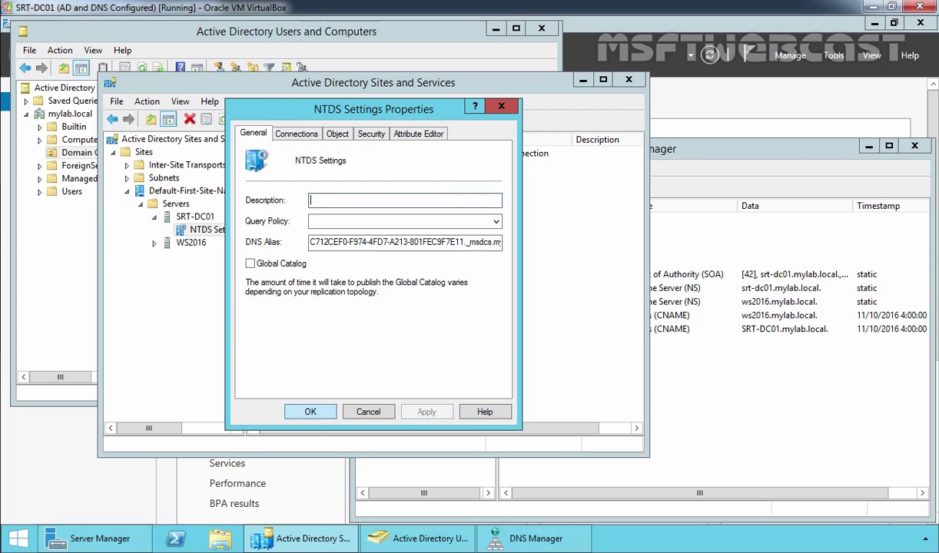
click(311, 412)
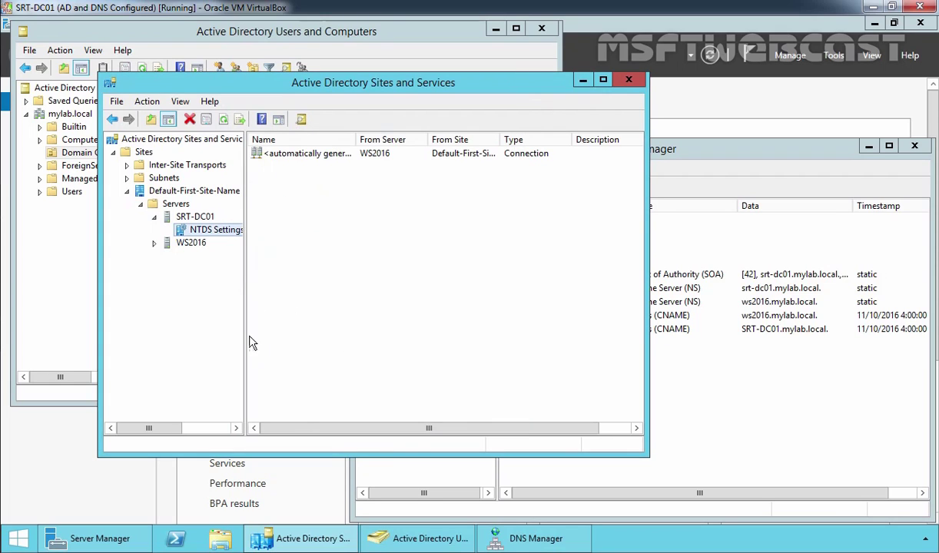
Step: Replicate SRT-DC01's NTDS connection from WS2016 now
double_click(175, 204)
double_click(175, 204)
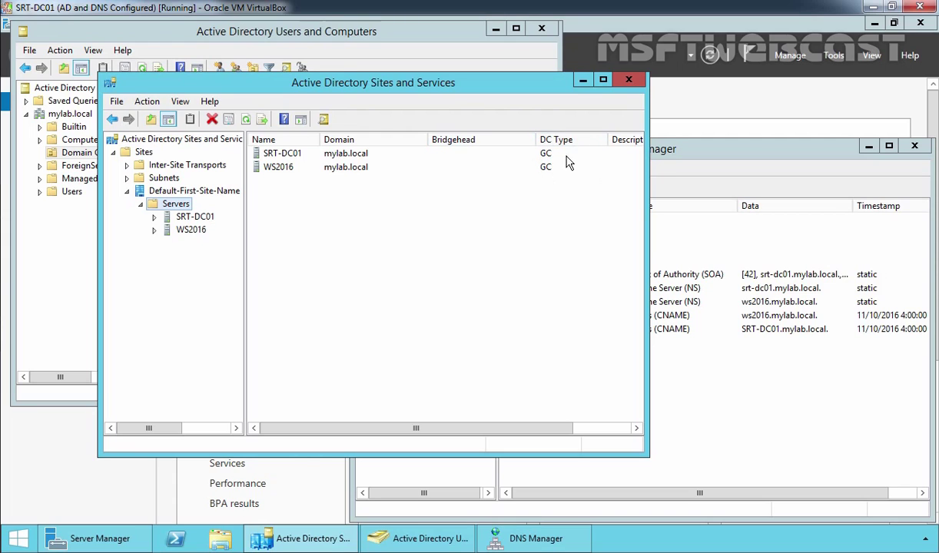
double_click(194, 217)
click(197, 230)
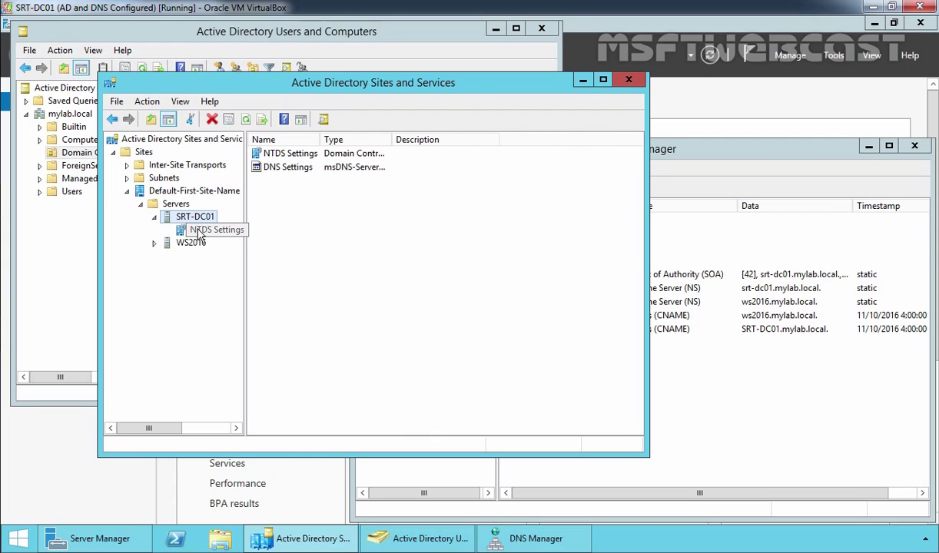
key(Tab)
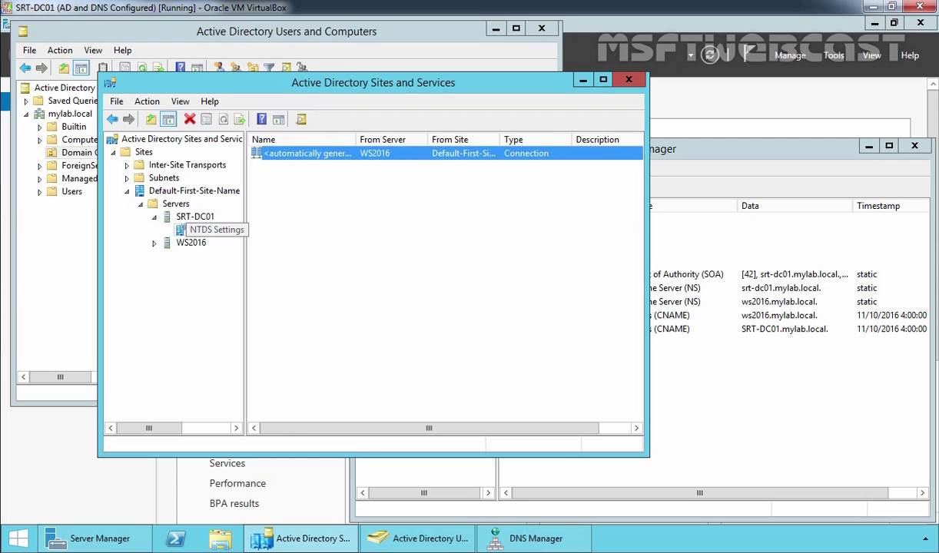
key(shift+F10)
key(Down)
key(Return)
key(Return)
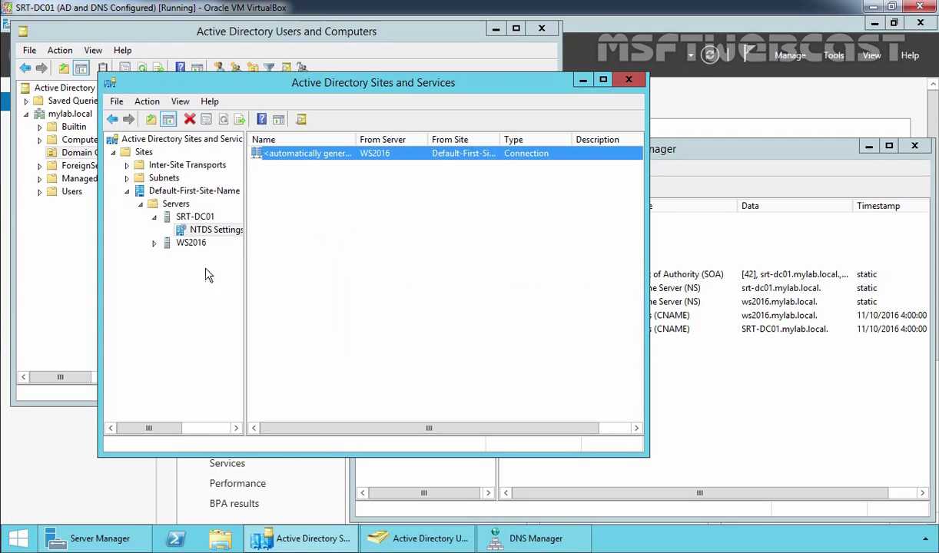
Step: Replicate configuration to WS2016 from SRT-DC01 via WS2016's NTDS Settings
double_click(190, 242)
click(204, 258)
right_click(204, 259)
click(218, 266)
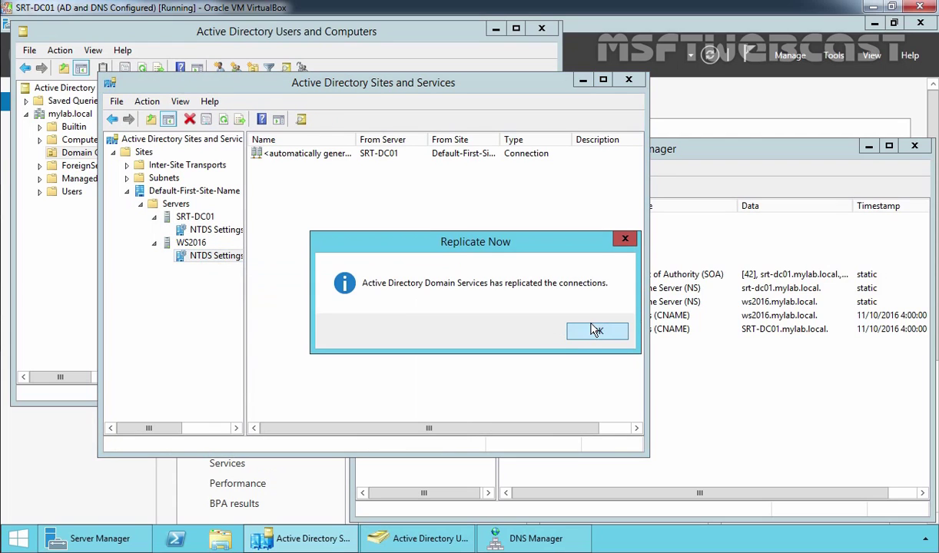
click(598, 334)
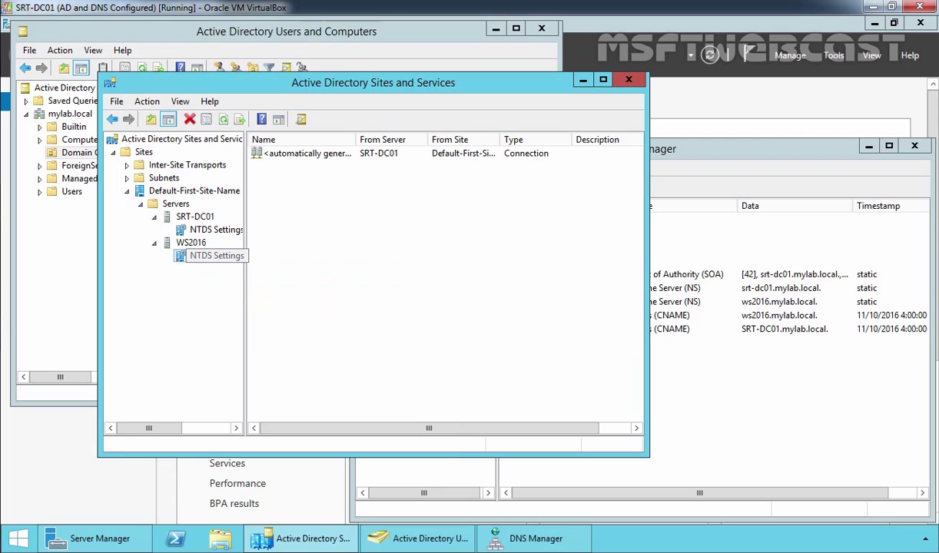
Step: Replicate configuration to WS2016 again and refresh Servers to show SRT-DC01 as DC
right_click(194, 256)
click(223, 262)
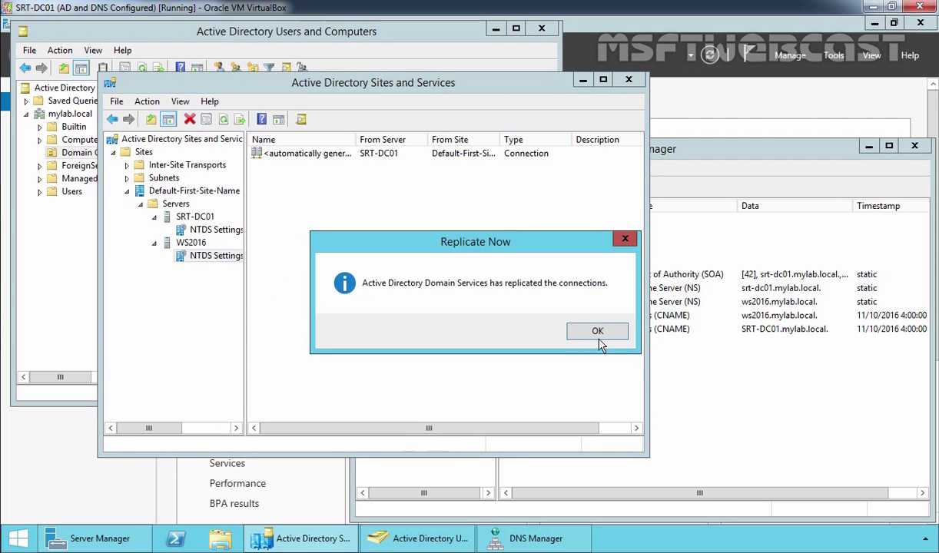
click(600, 333)
double_click(176, 205)
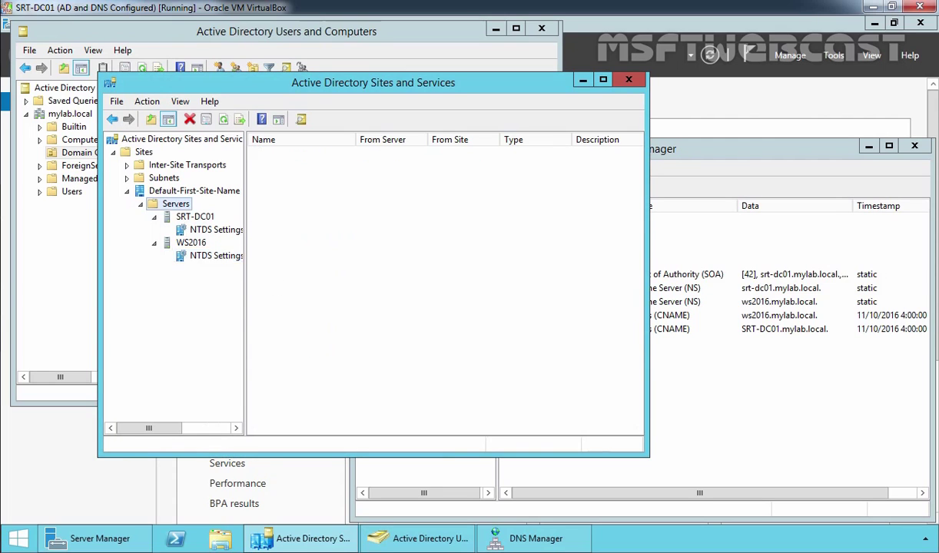
click(245, 119)
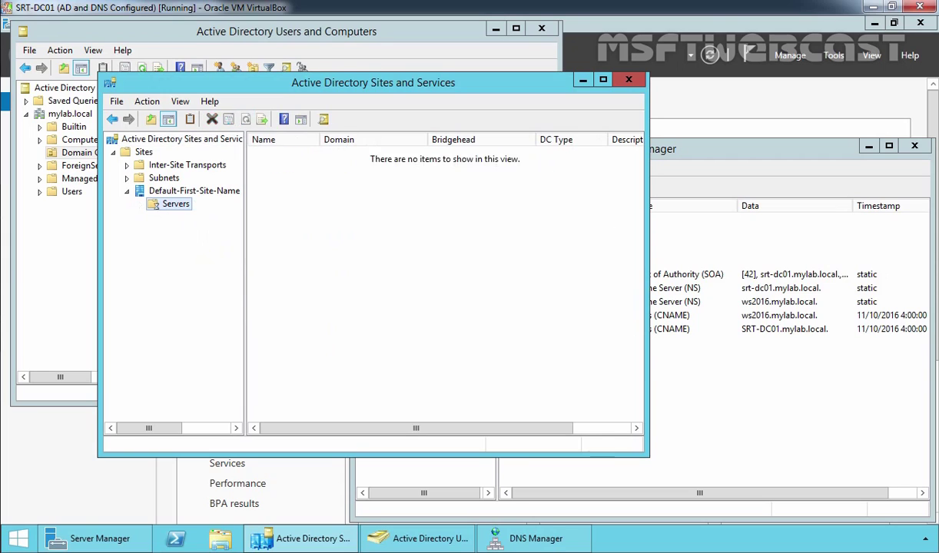
click(275, 154)
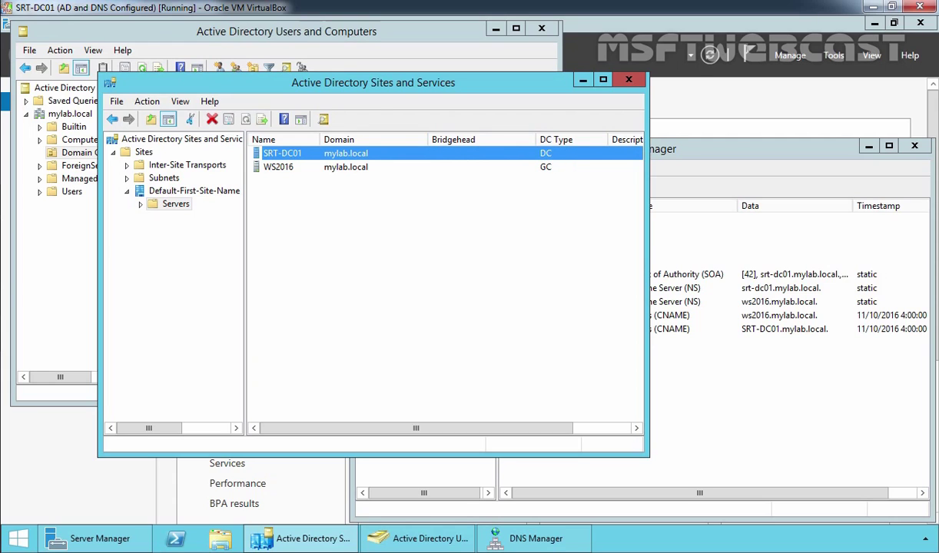
Step: Refresh Domain Controllers to verify SRT-DC01 shows as DC and WS2016 as GC
click(54, 255)
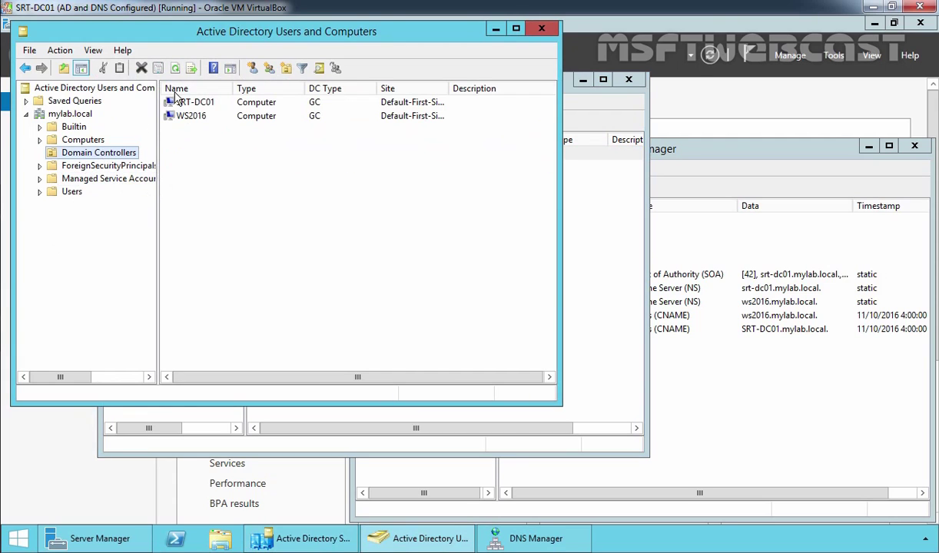
click(175, 69)
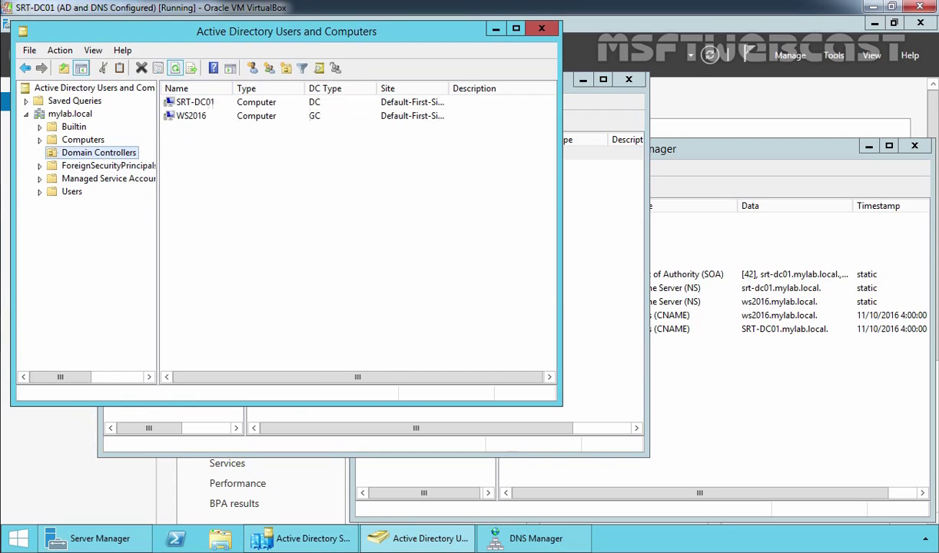
click(200, 102)
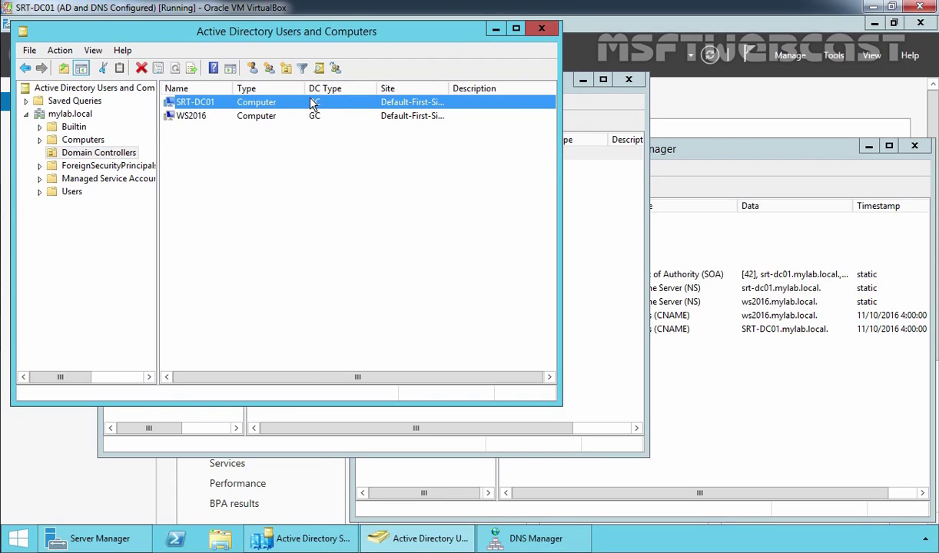
click(719, 416)
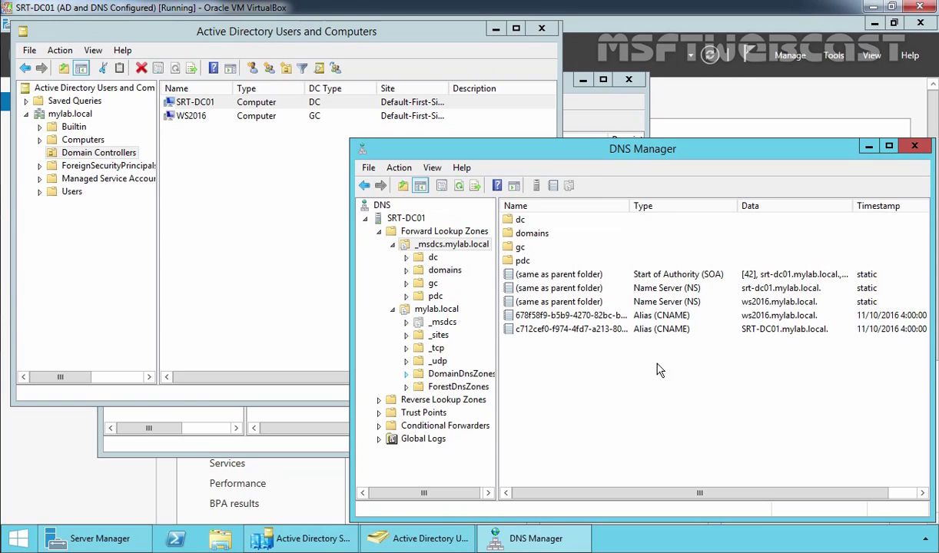
Step: Show _msdcs dc > _sites > Default-First-Site-Name > _tcp SRV records in a widened DNS Manager
click(649, 331)
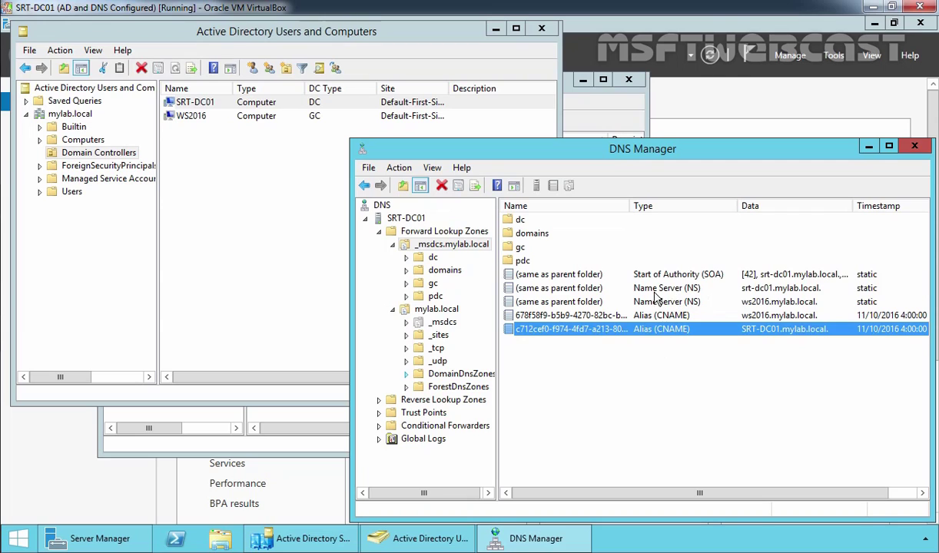
click(629, 287)
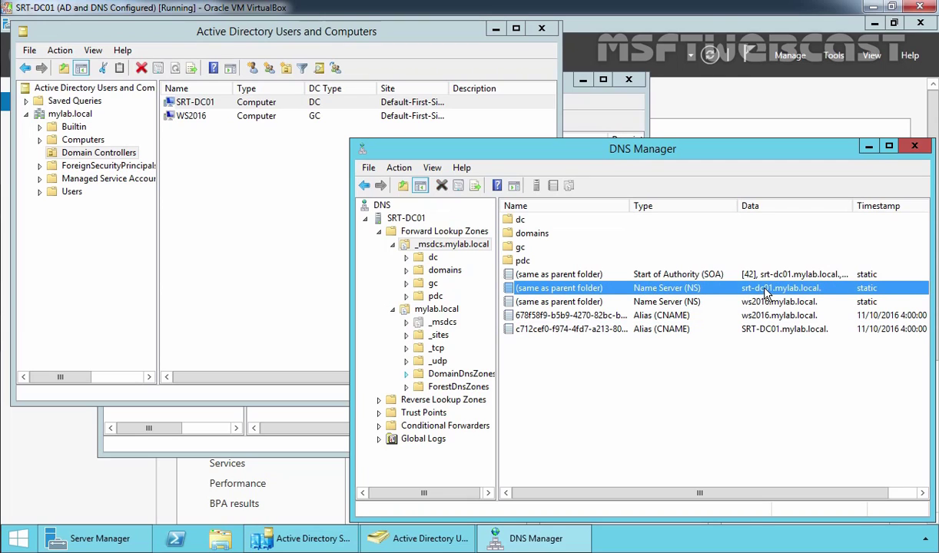
double_click(432, 258)
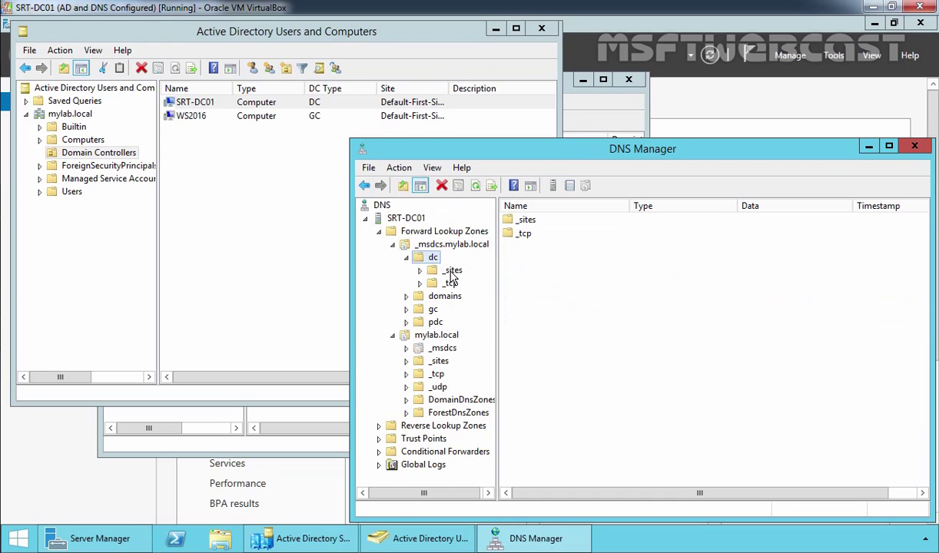
double_click(451, 270)
double_click(471, 283)
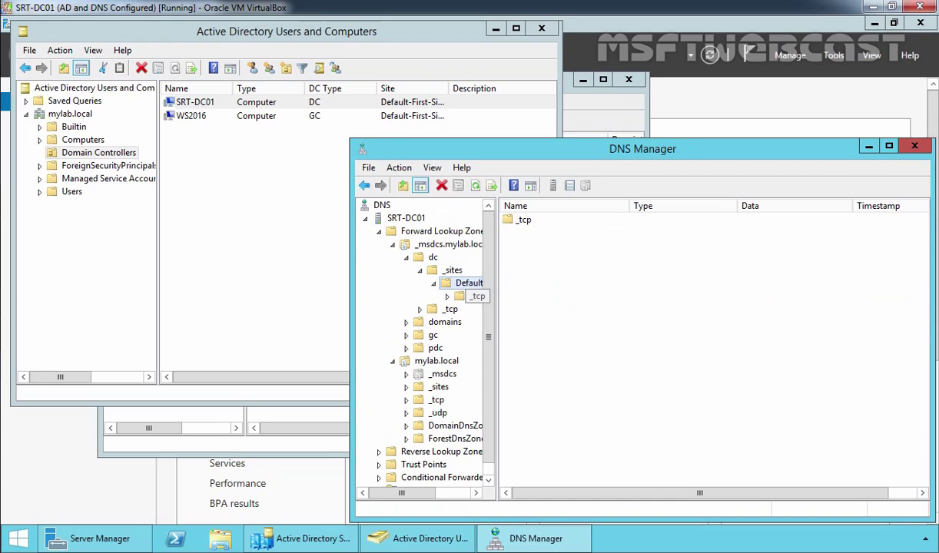
click(475, 299)
drag(643, 155, 546, 128)
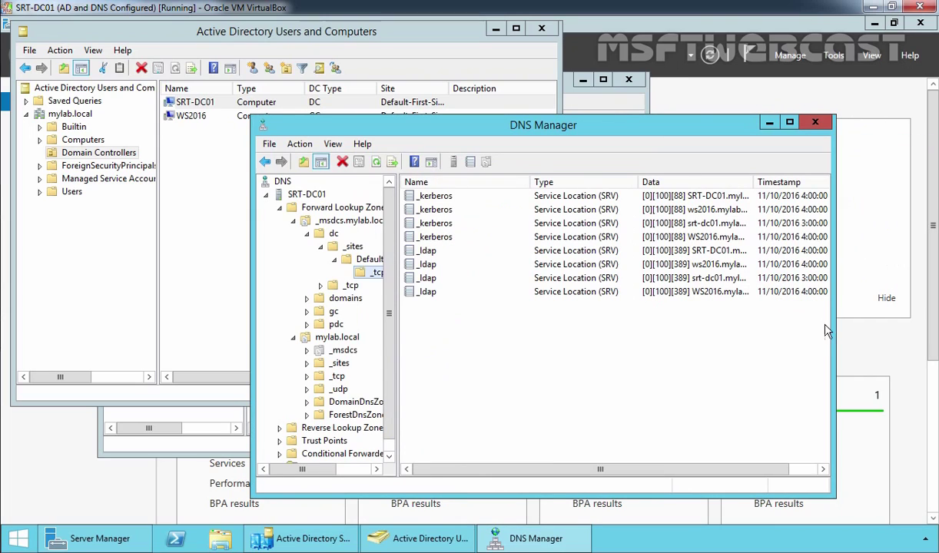
drag(835, 331, 905, 331)
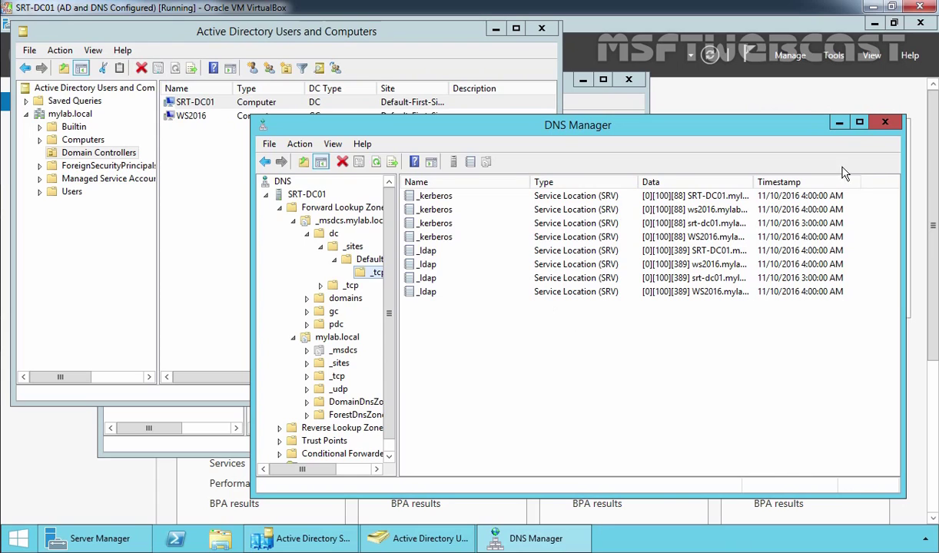
Step: Close DNS Manager, Active Directory Users and Computers, and Sites and Services
click(885, 122)
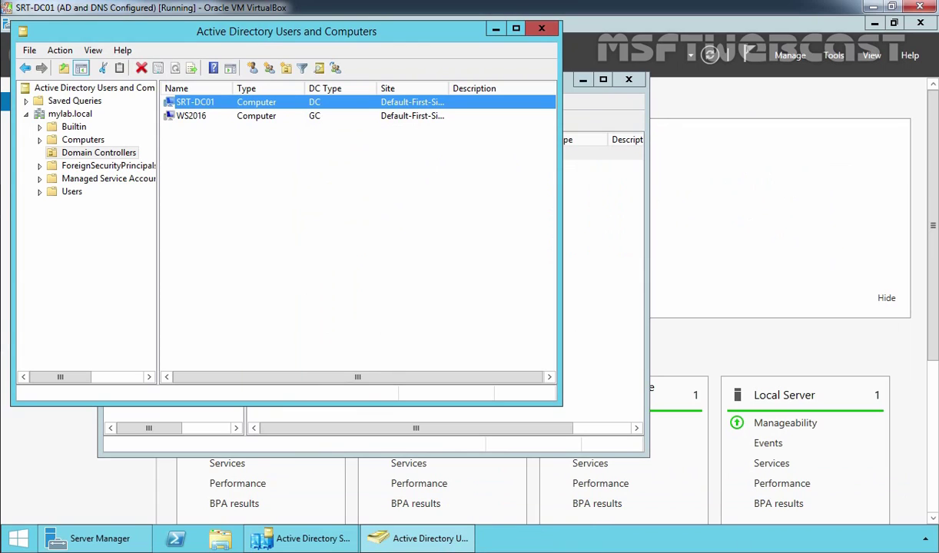
click(543, 29)
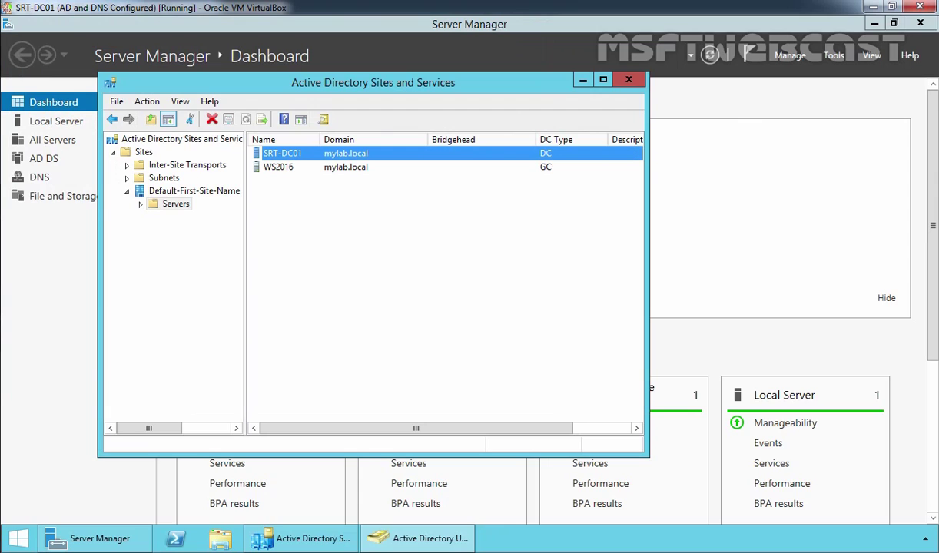
click(629, 80)
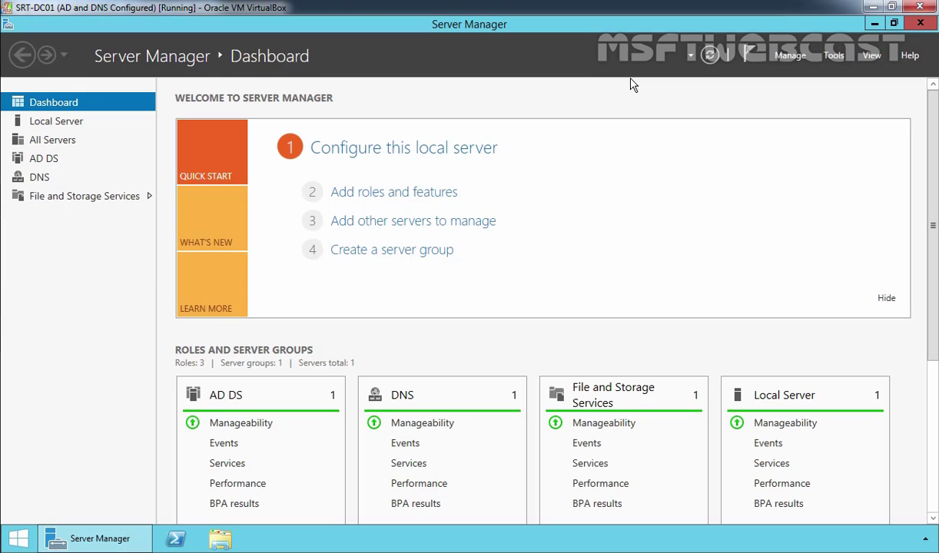
Step: Untick Active Directory Domain Services for SRT-DC01 in Remove Roles and Features, removing its tools
click(791, 56)
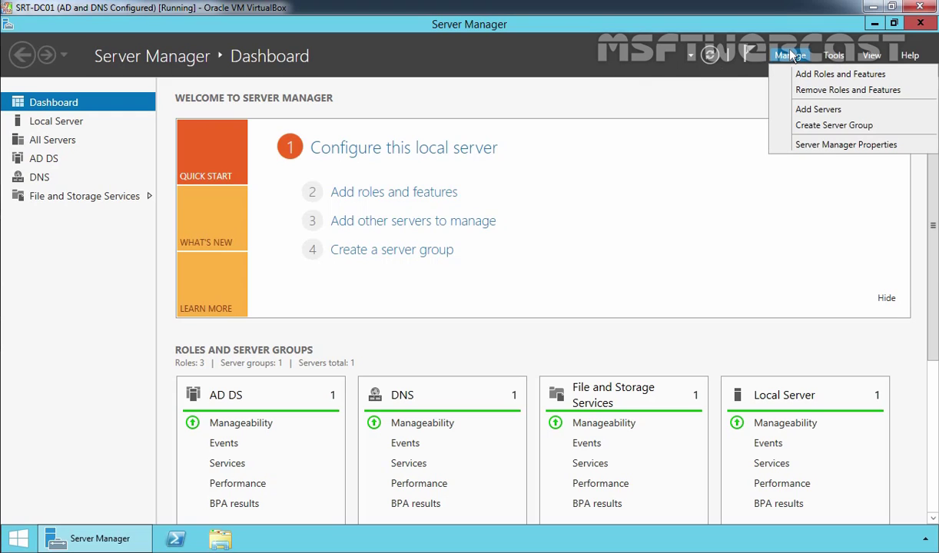
click(811, 95)
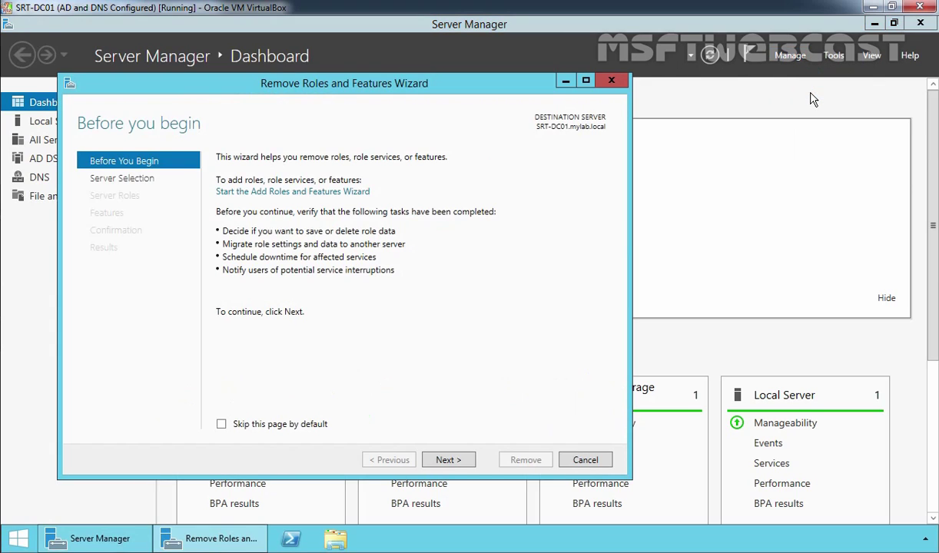
click(449, 460)
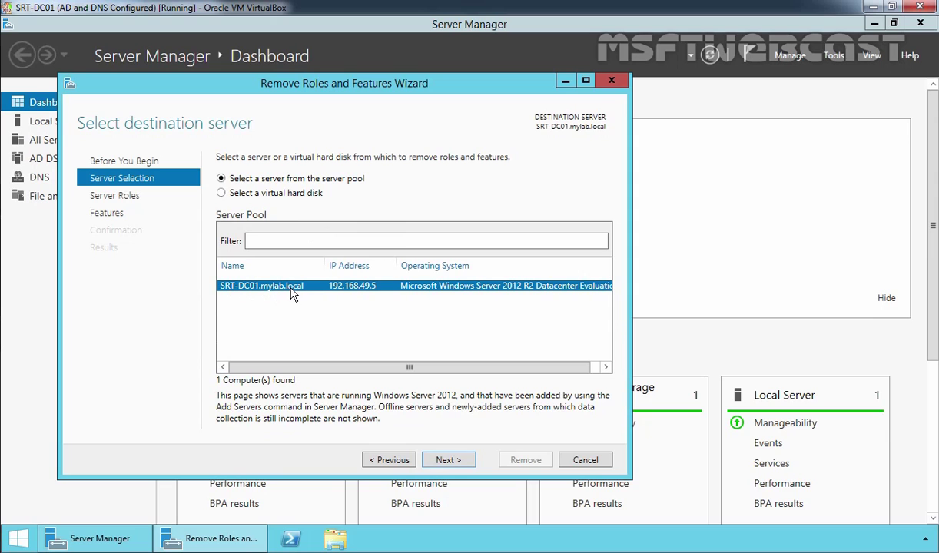
click(449, 460)
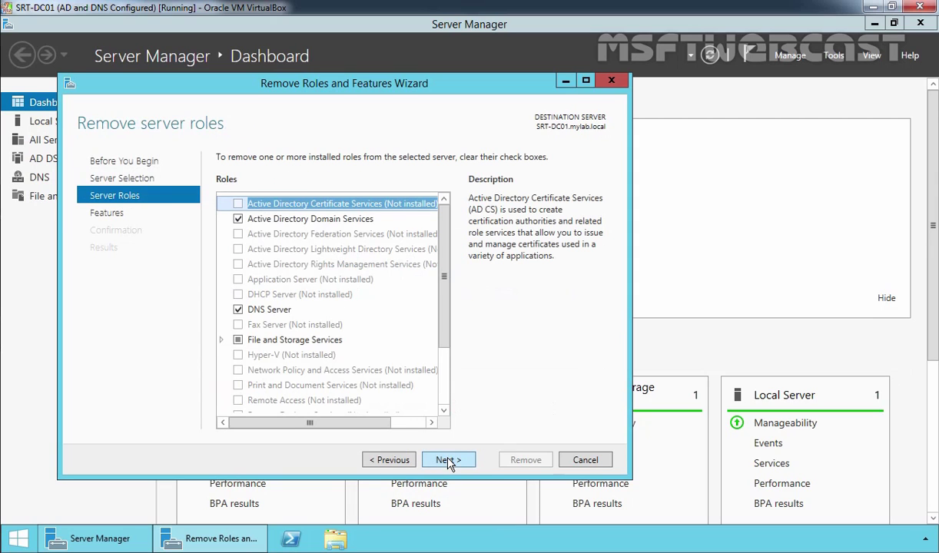
click(296, 219)
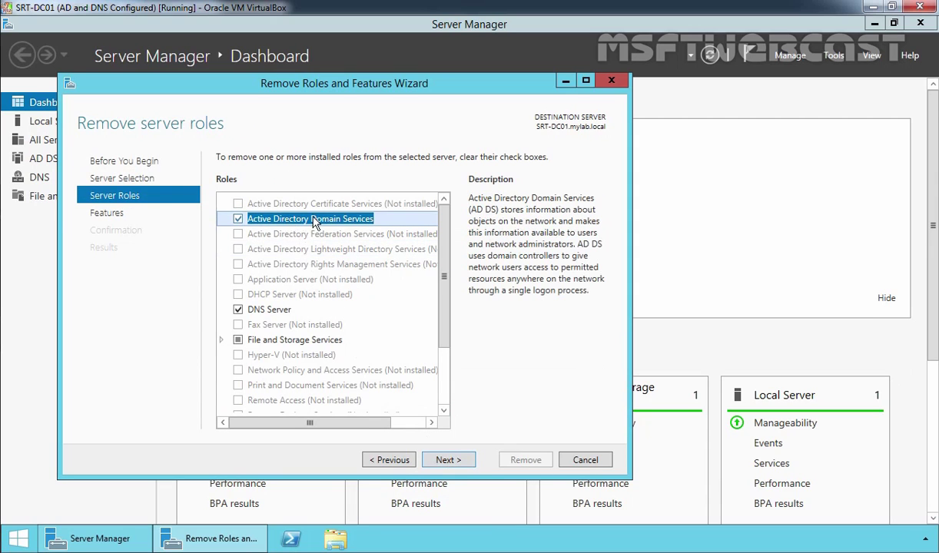
click(237, 219)
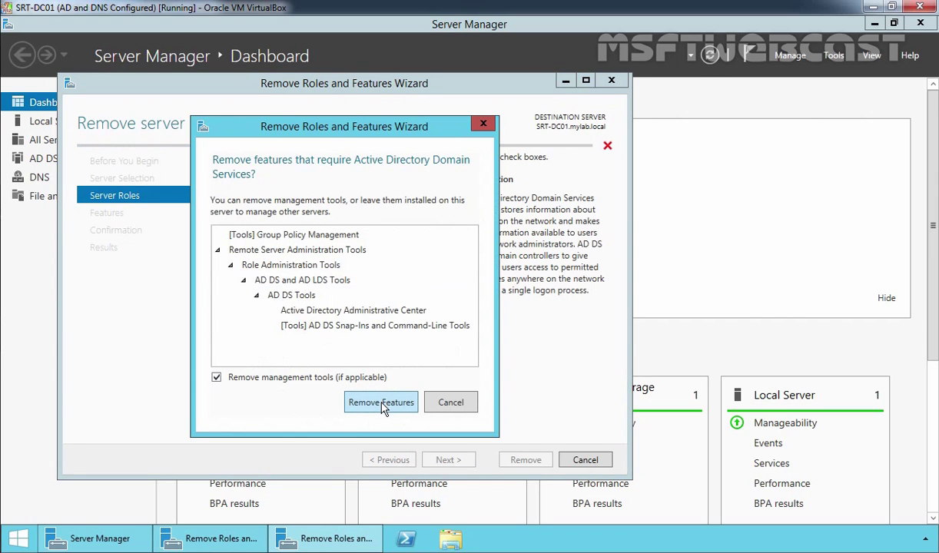
click(381, 402)
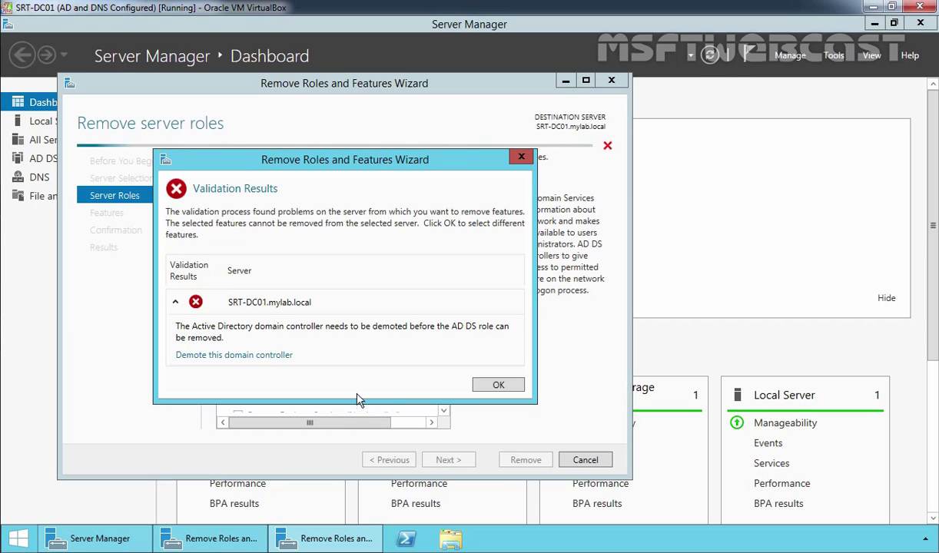
Step: Demote SRT-DC01, proceeding past the DNS warning, with a new local Administrator password
click(272, 356)
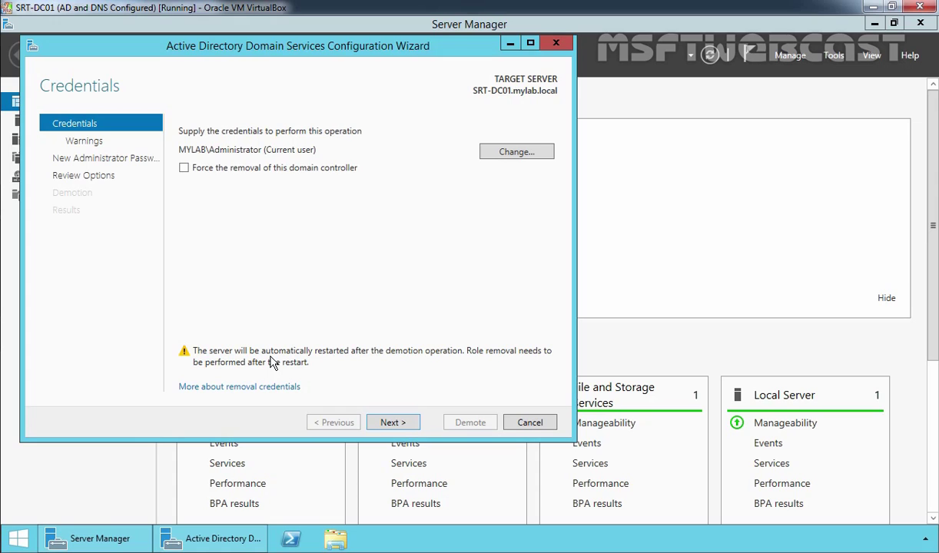
click(390, 422)
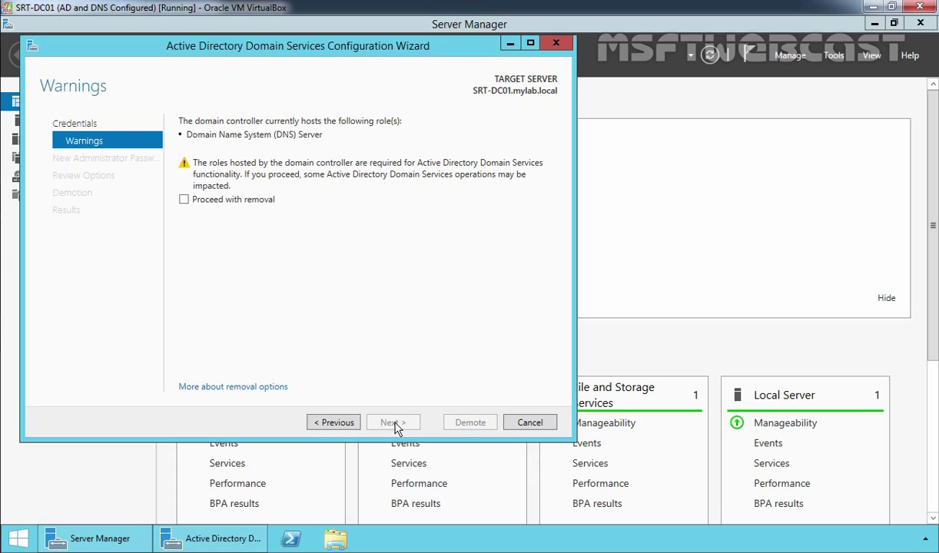
click(208, 199)
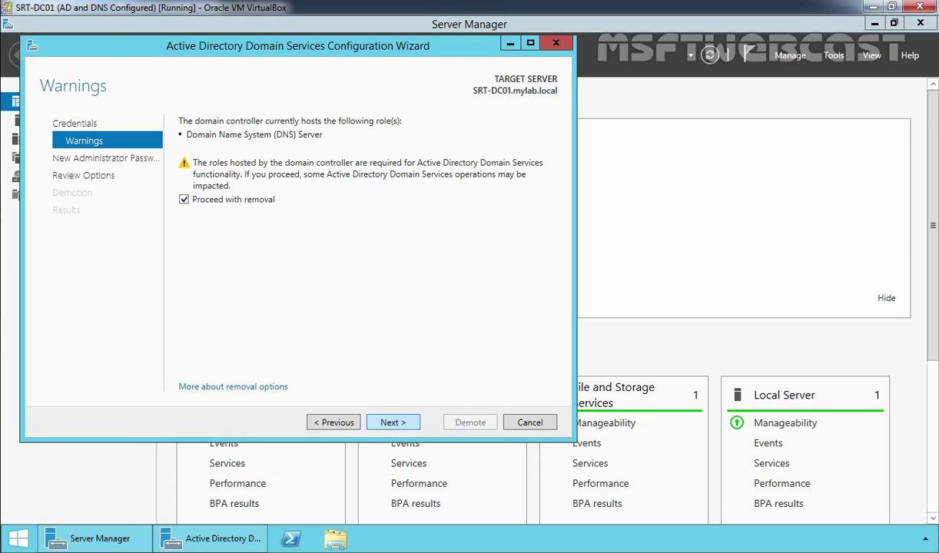
click(393, 425)
text(P@ssw0rd)
key(Tab)
text(P@ssw0rd)
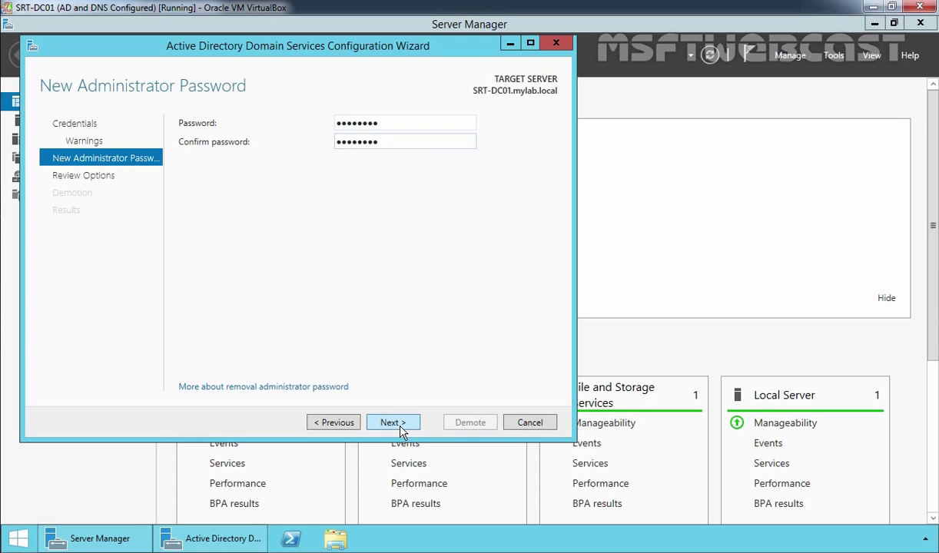
click(394, 424)
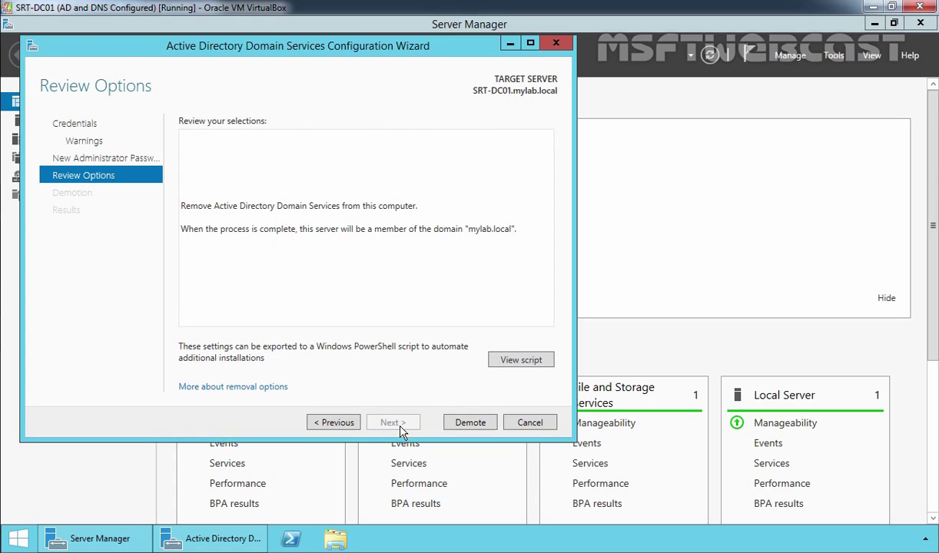
click(470, 424)
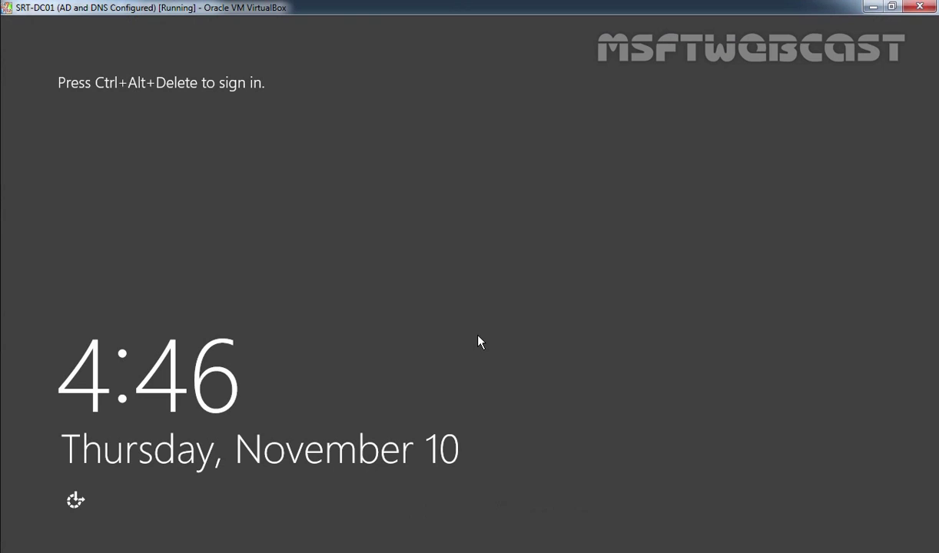
Step: Sign in as Other user with the administrator account and its password
key(ctrl+alt+Delete)
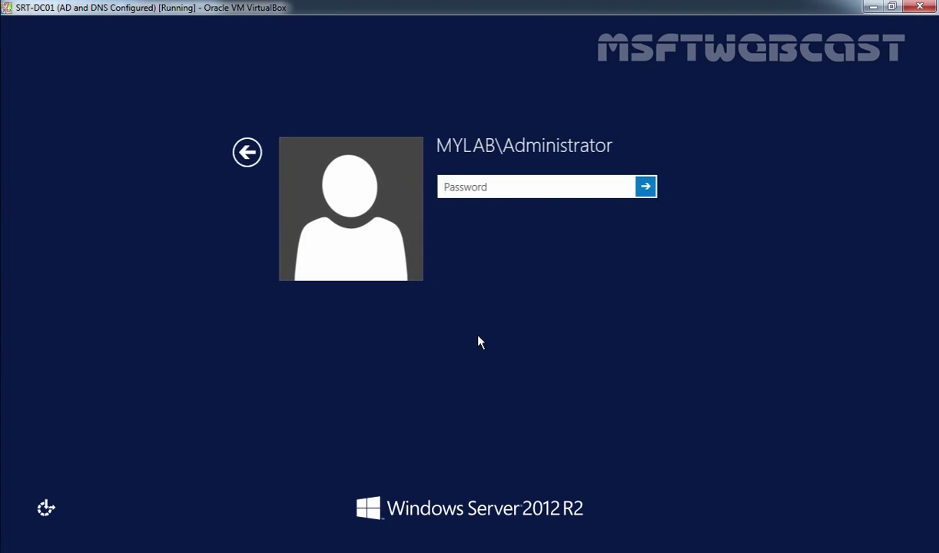
click(246, 152)
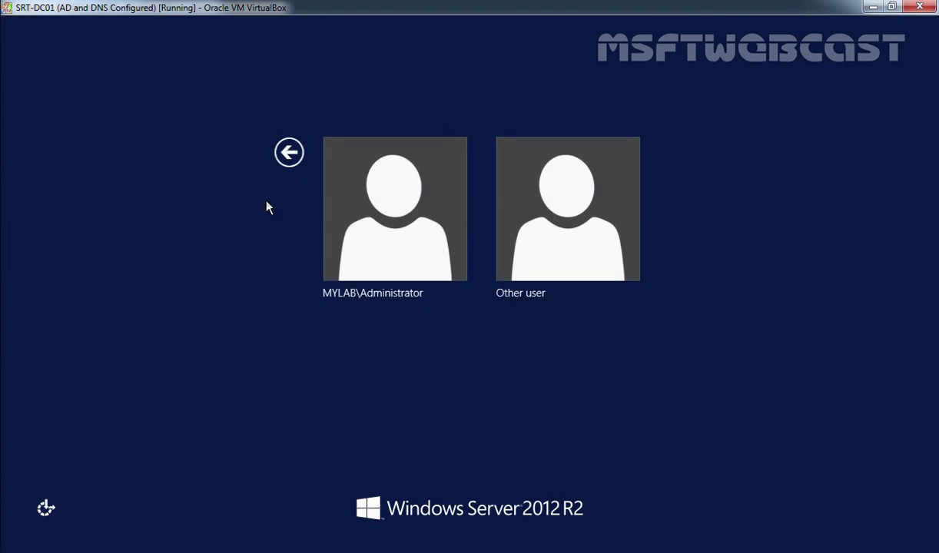
click(602, 222)
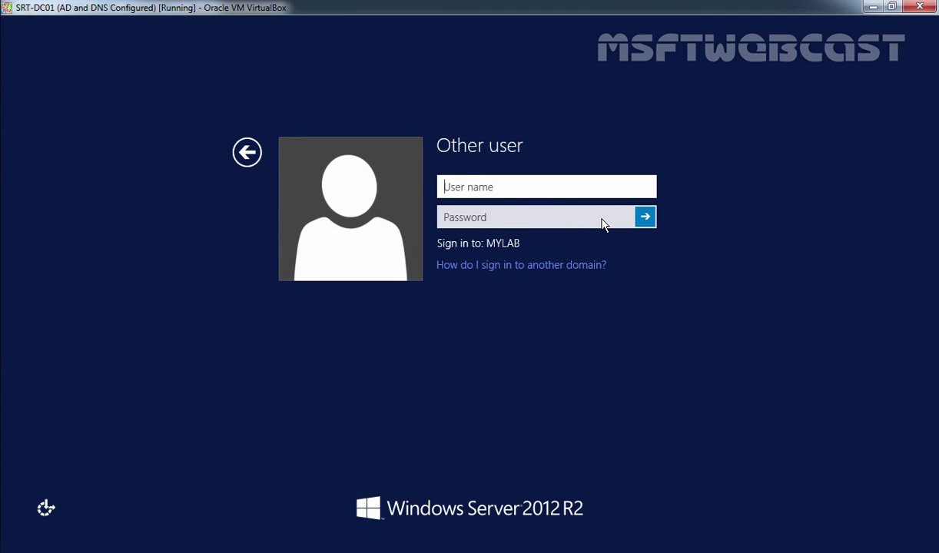
text(administrator)
key(Tab)
text(P@ssw0rd)
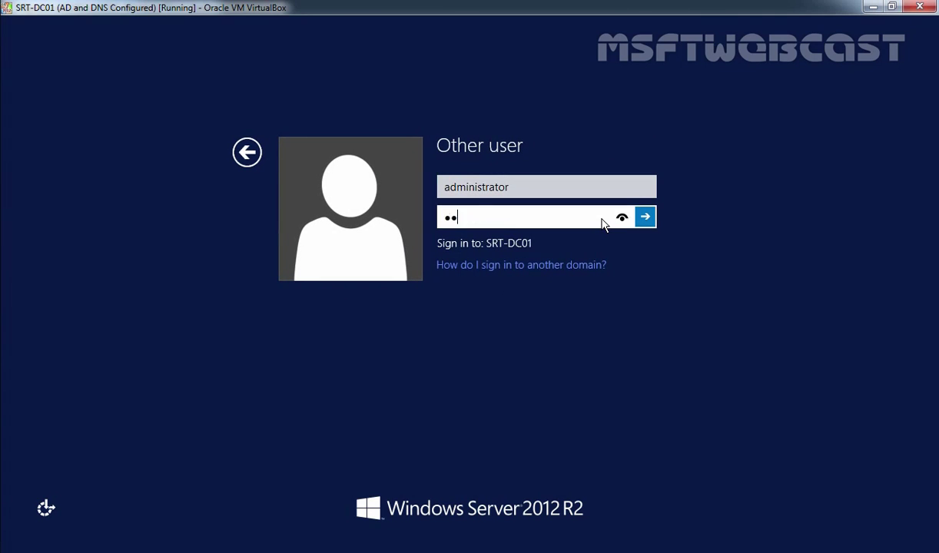
key(Return)
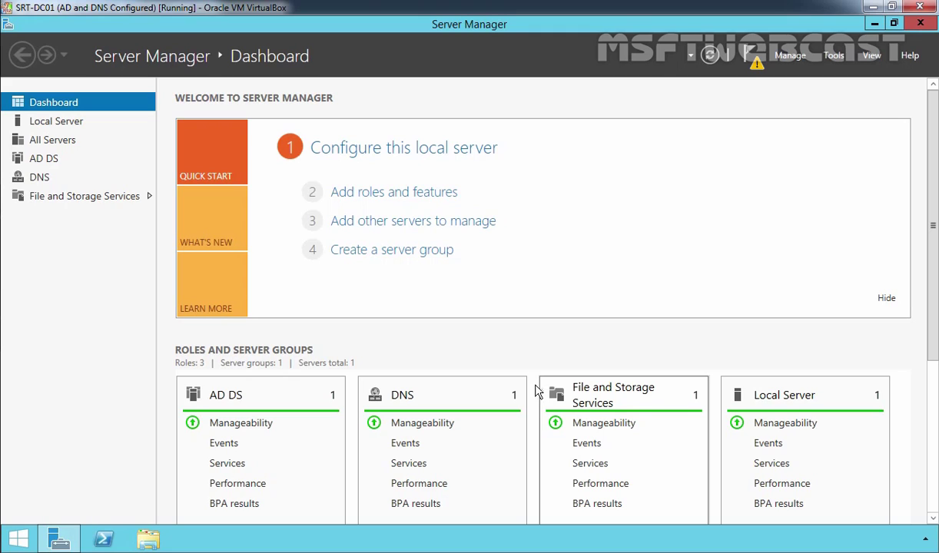
Step: In Remove Roles and Features on the local server, untick AD DS and its management tools
click(790, 53)
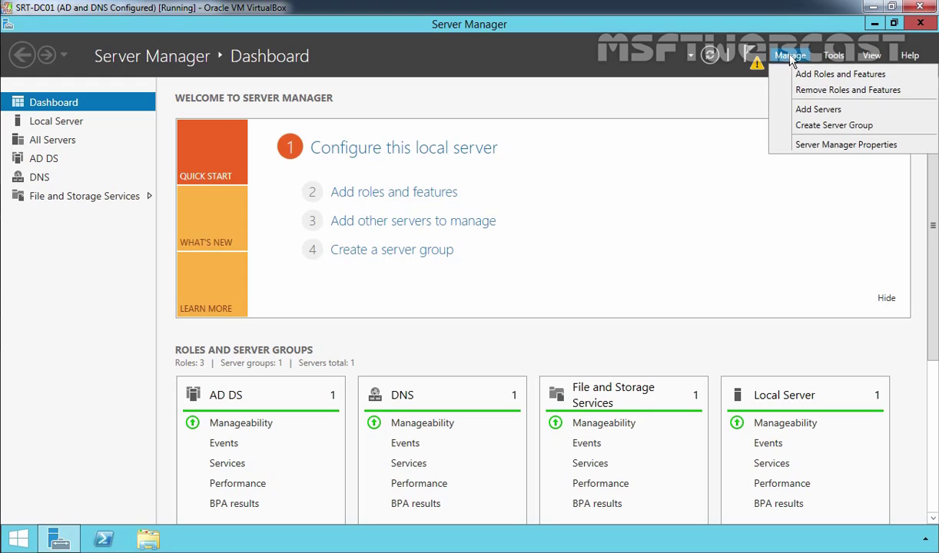
click(799, 92)
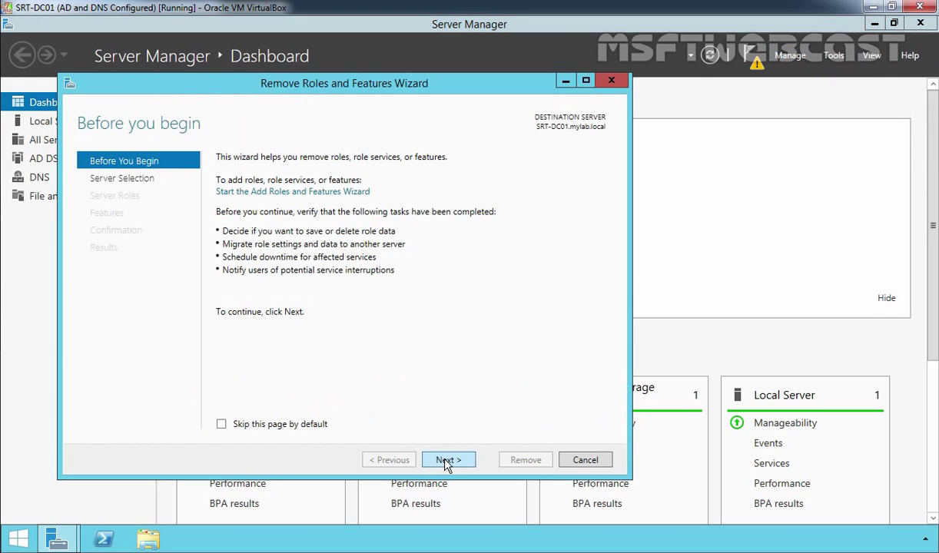
click(447, 460)
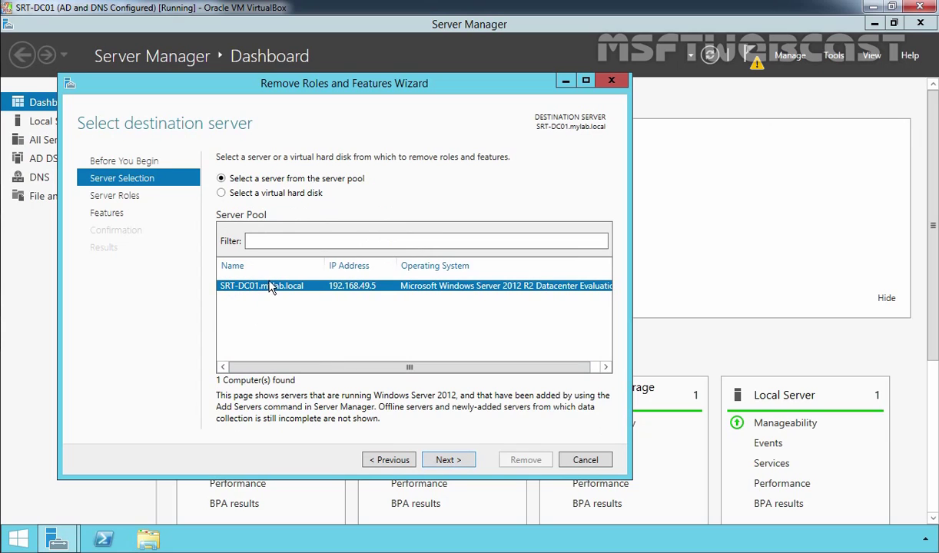
click(450, 461)
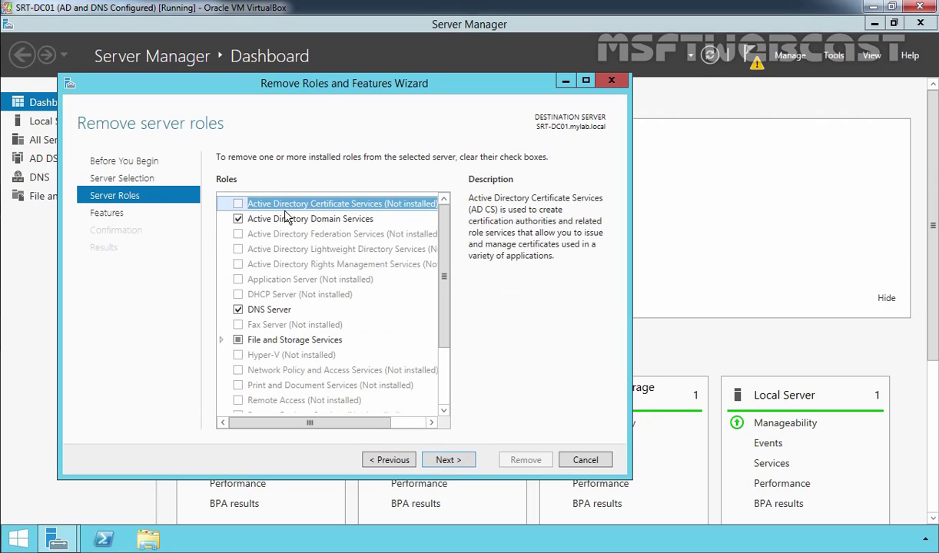
click(277, 222)
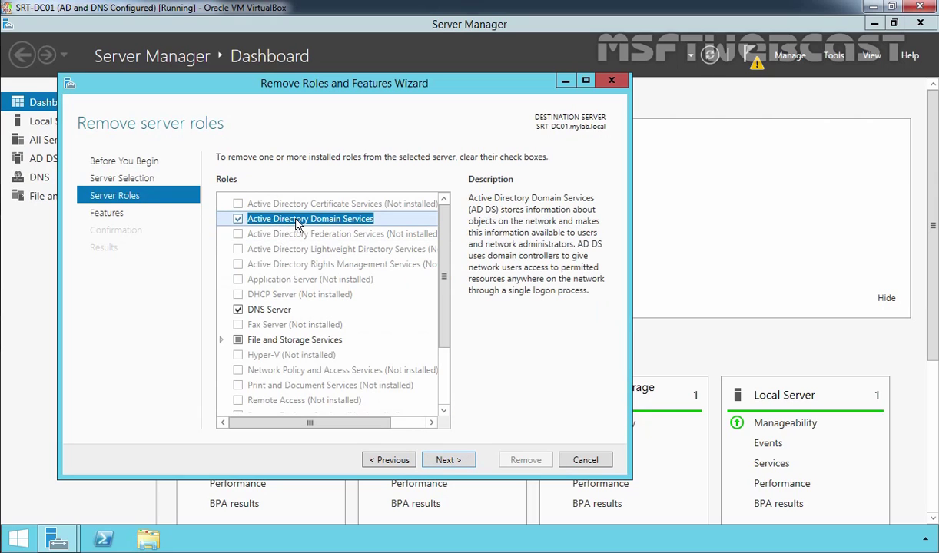
click(238, 220)
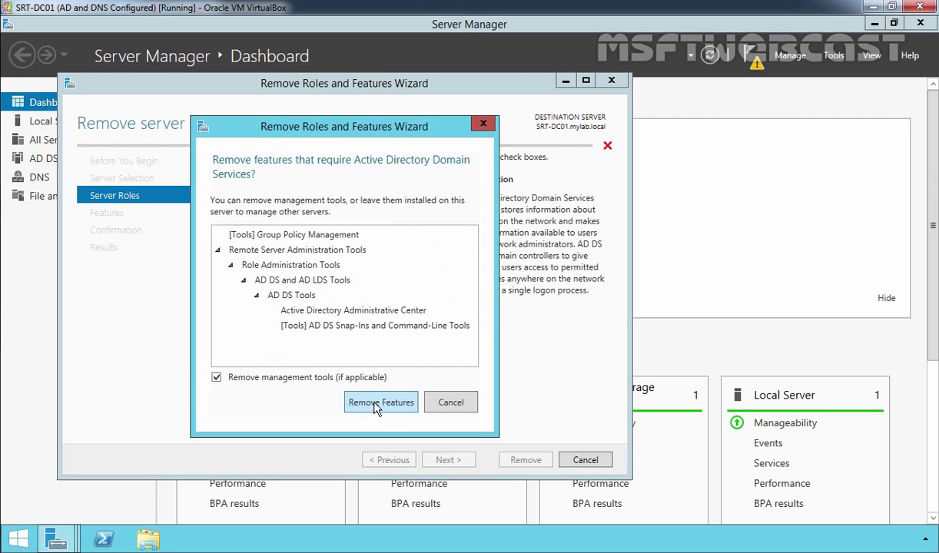
click(377, 405)
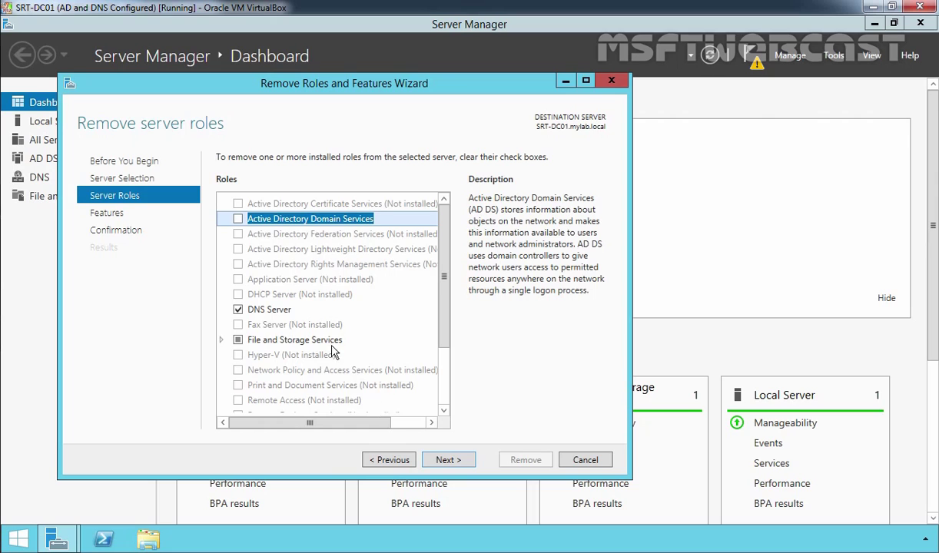
Step: Also untick DNS Server with its tools, then run the removal and close the wizard
click(238, 309)
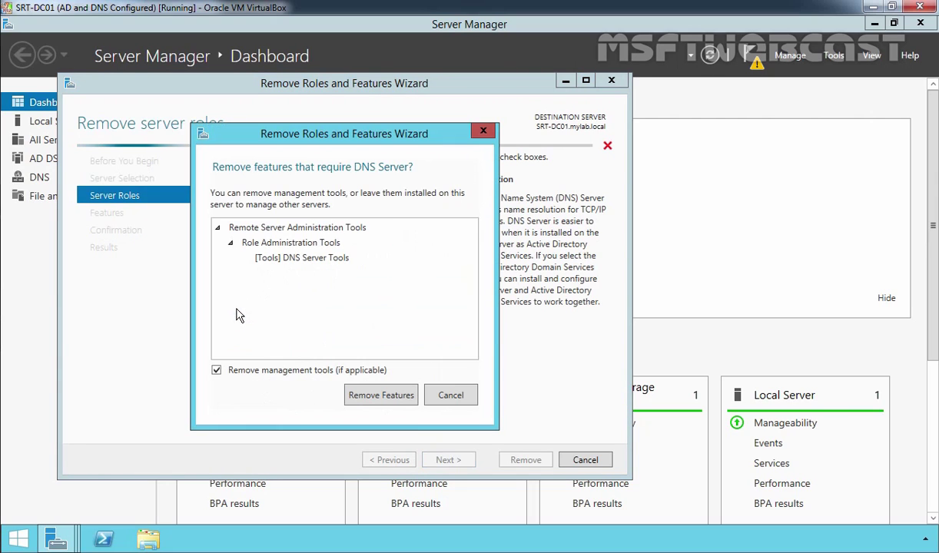
click(379, 395)
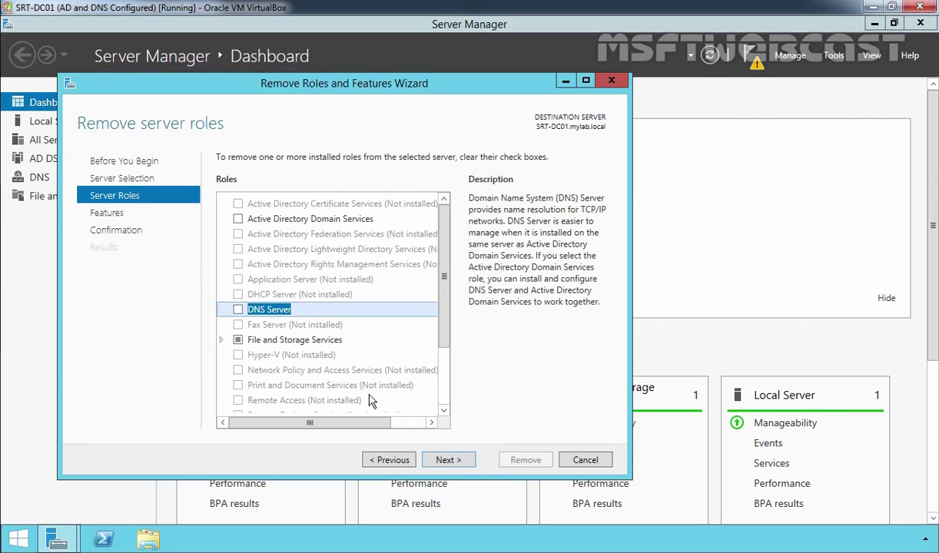
click(449, 460)
click(454, 460)
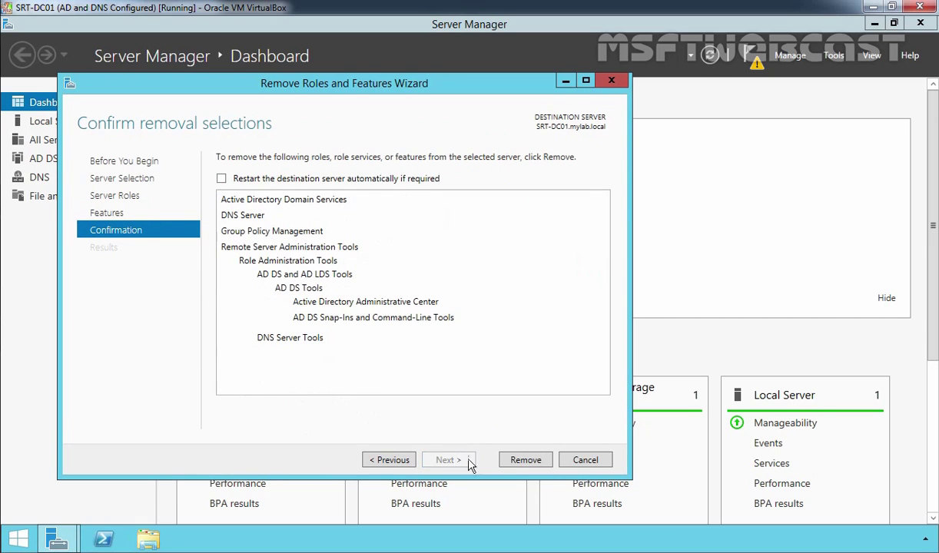
click(526, 460)
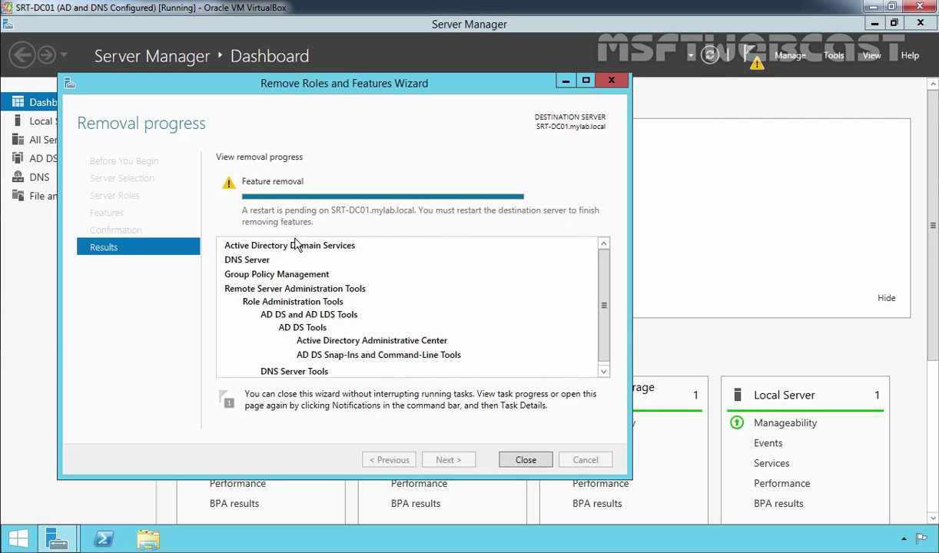
click(525, 459)
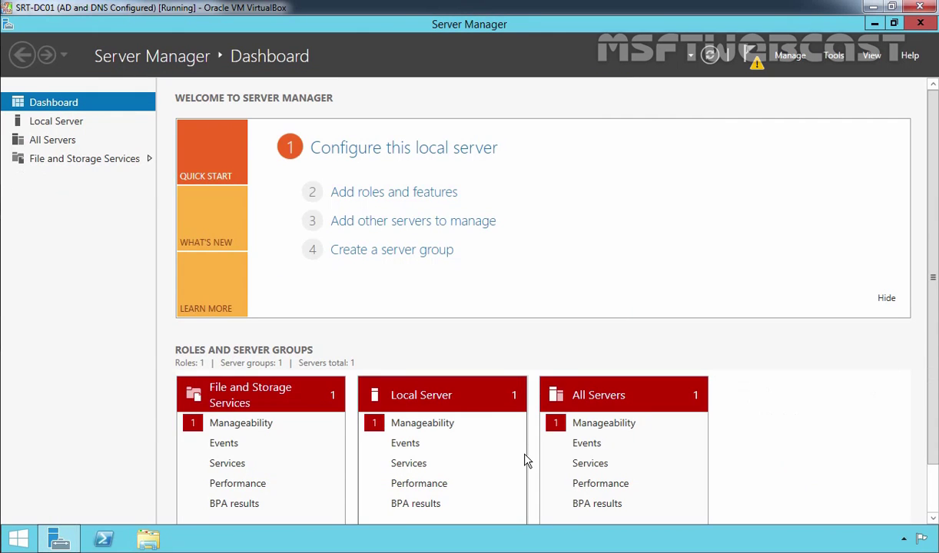
right_click(22, 542)
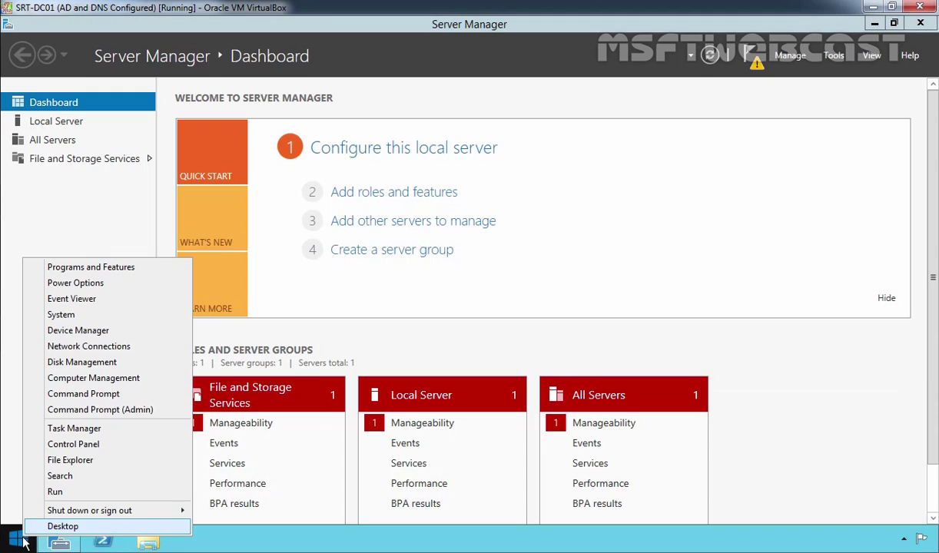
Step: Change the Ethernet adapter's IPv4 preferred DNS server from 192.168.49.5 to 192.168.49.16
click(69, 346)
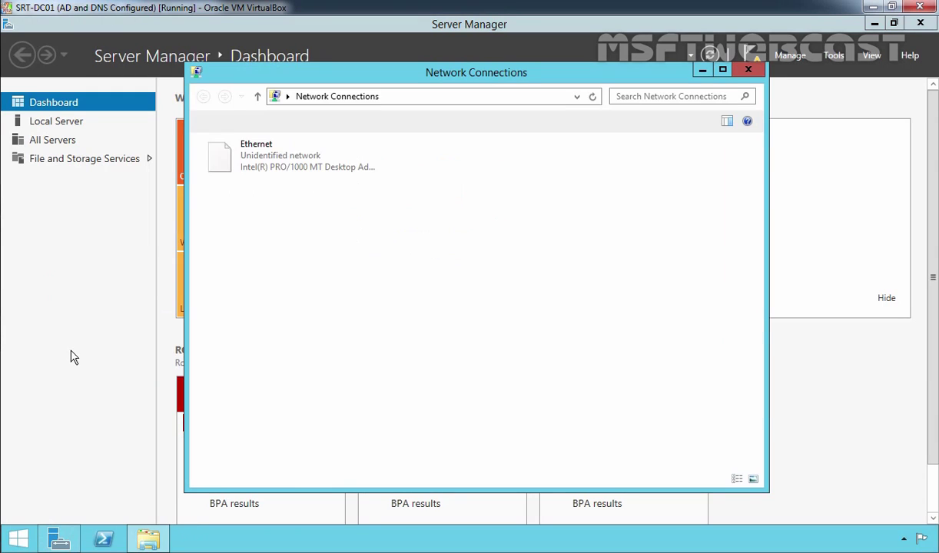
click(271, 157)
right_click(270, 158)
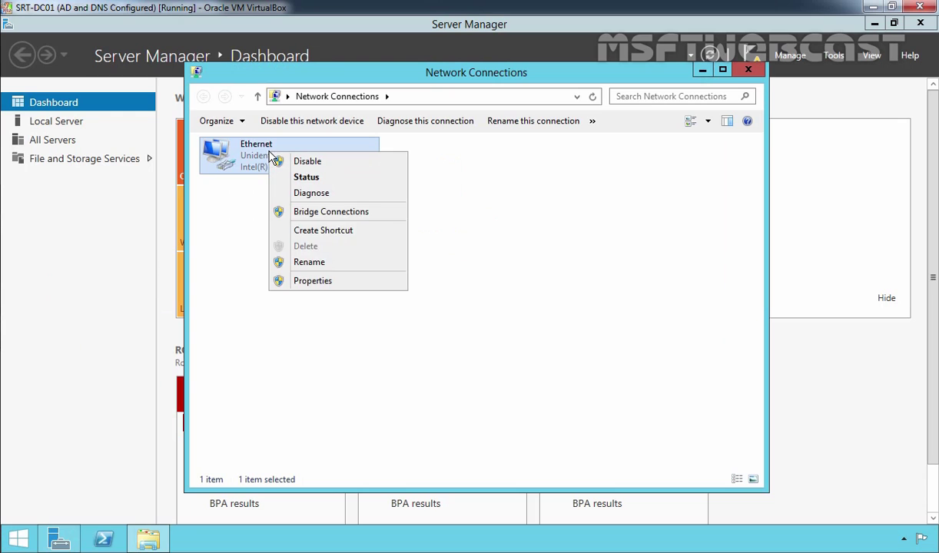
click(294, 274)
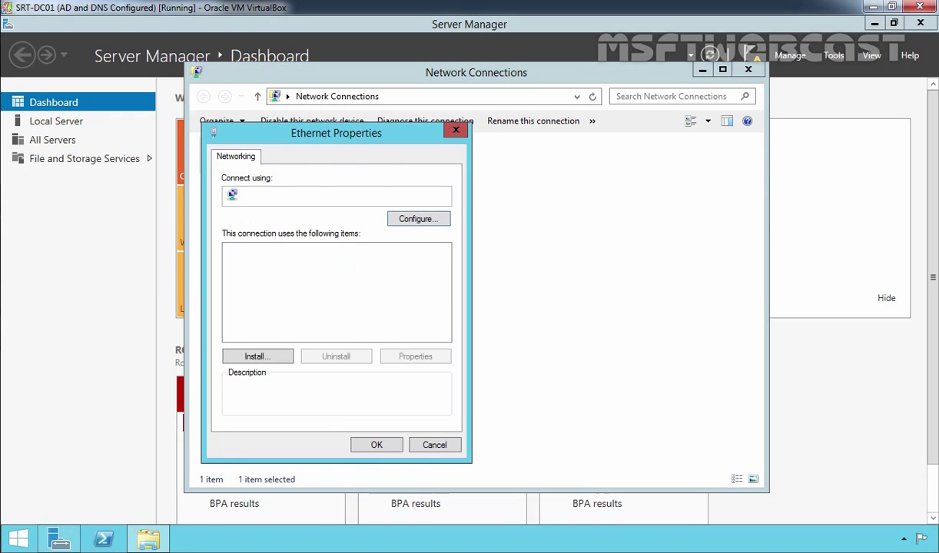
click(313, 336)
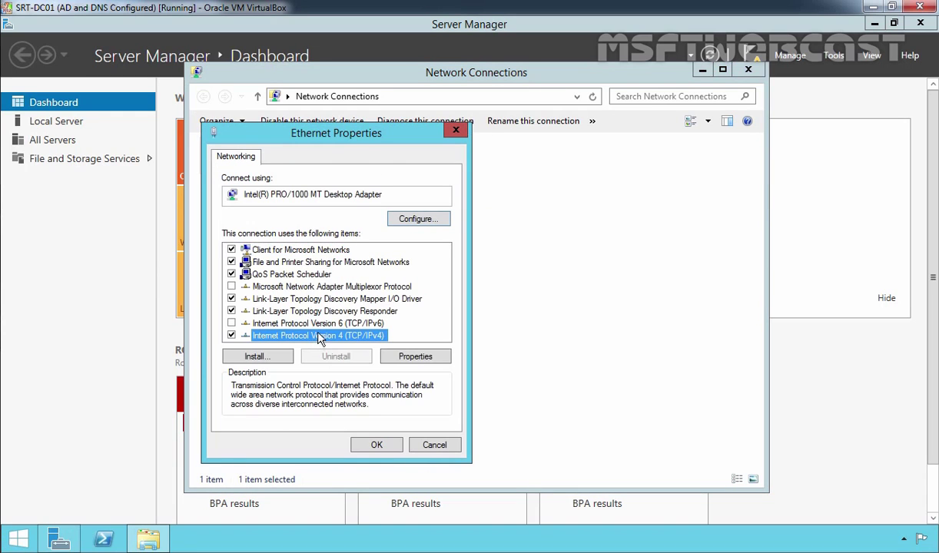
click(415, 357)
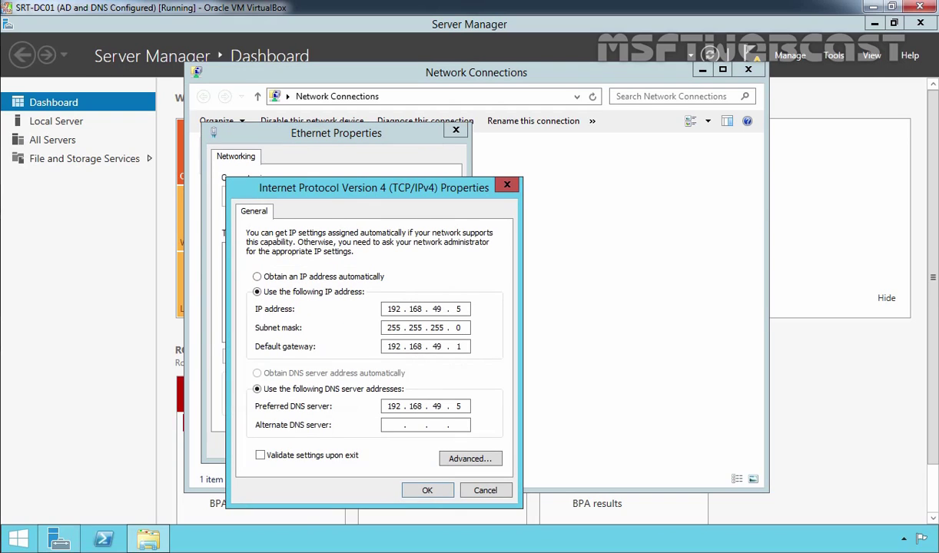
double_click(459, 406)
text(16)
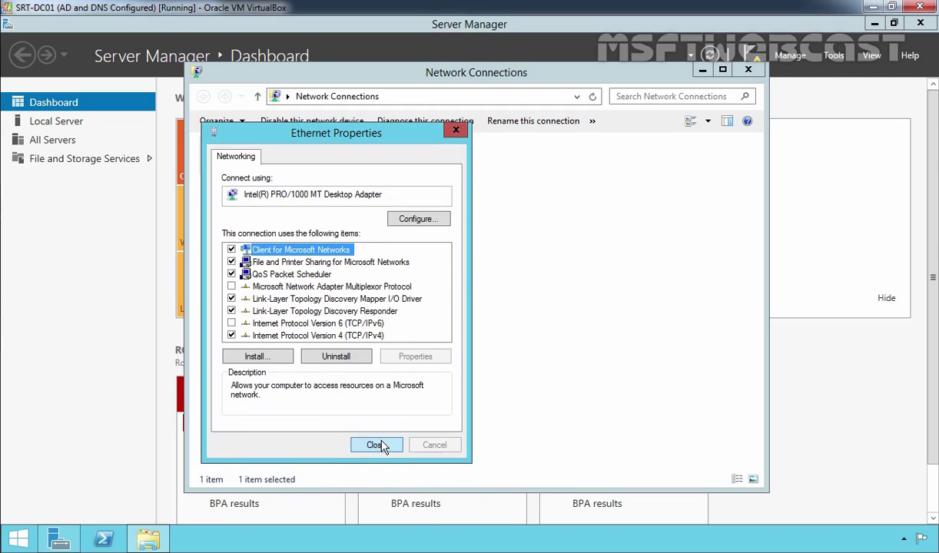
click(376, 445)
Step: Close Network Connections and Server Manager, then restart the server with the comment 'role removal'
click(748, 70)
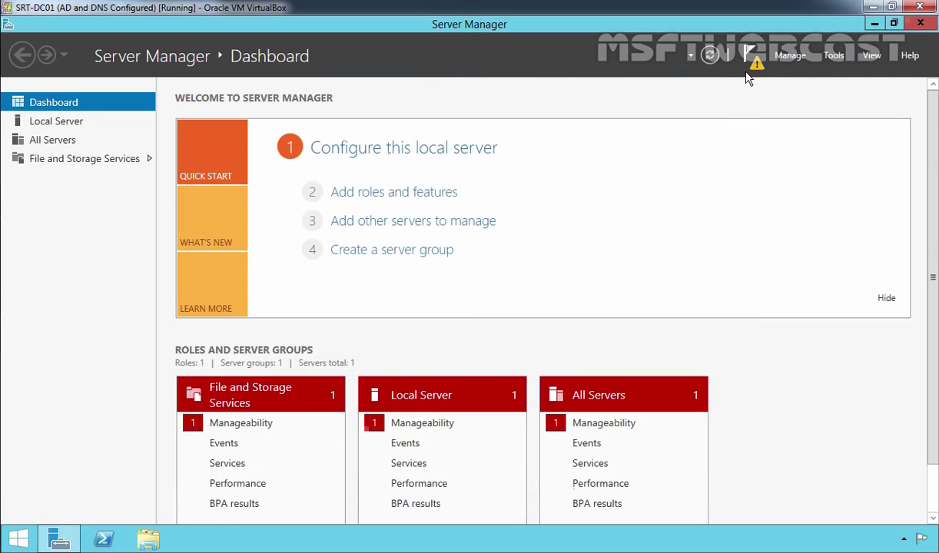
click(922, 24)
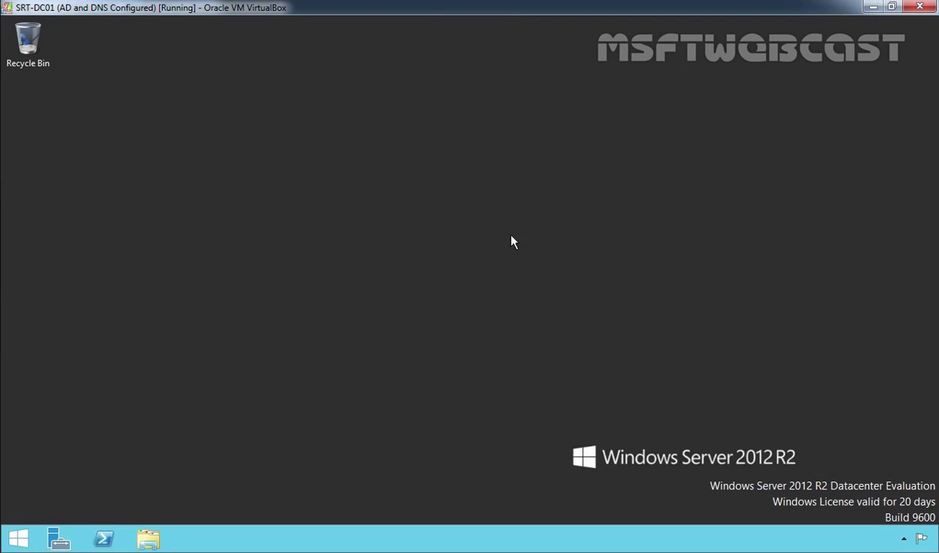
key(alt+F4)
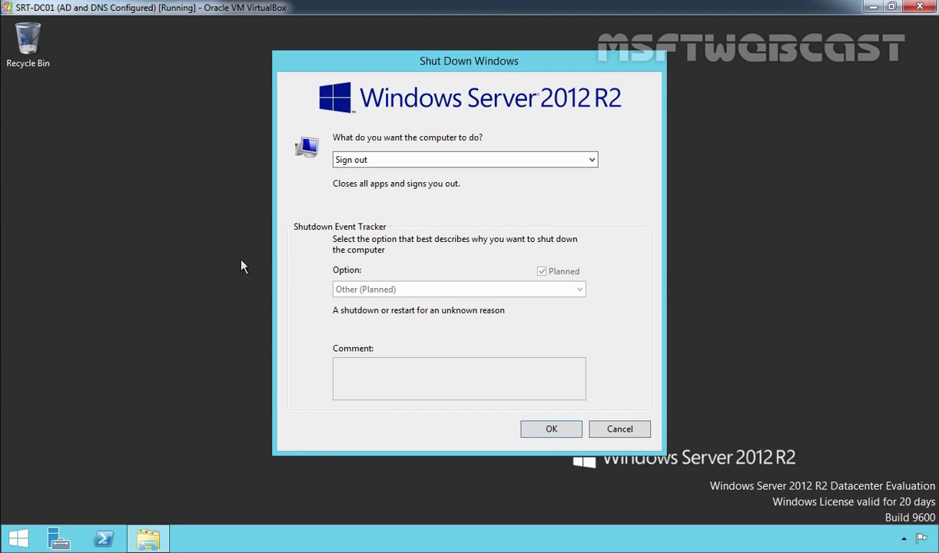
click(349, 159)
click(356, 206)
click(389, 377)
text(role )
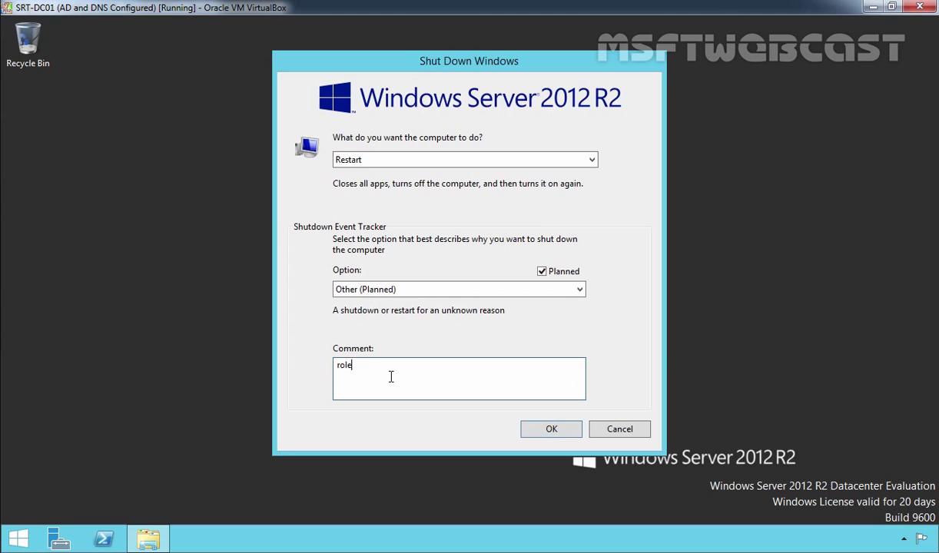
text(removal)
key(Return)
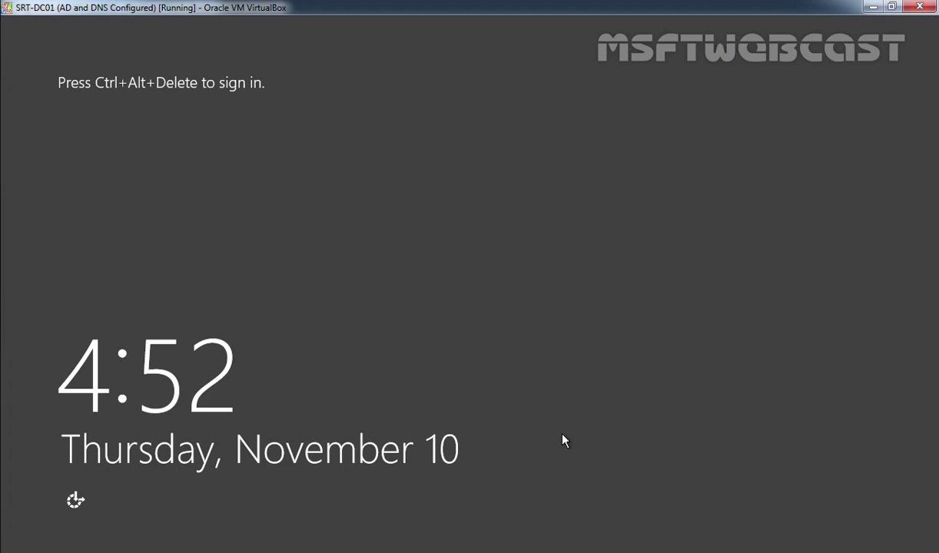
Step: Sign the restarted server into mylab.local as Other user, using the domain administrator account and password
key(ctrl+alt+Delete)
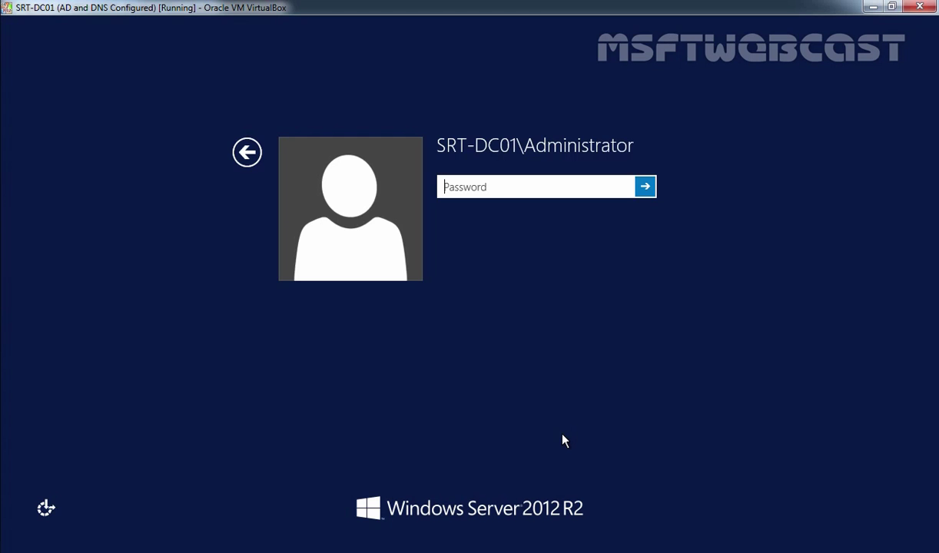
click(246, 153)
click(540, 253)
text(administ)
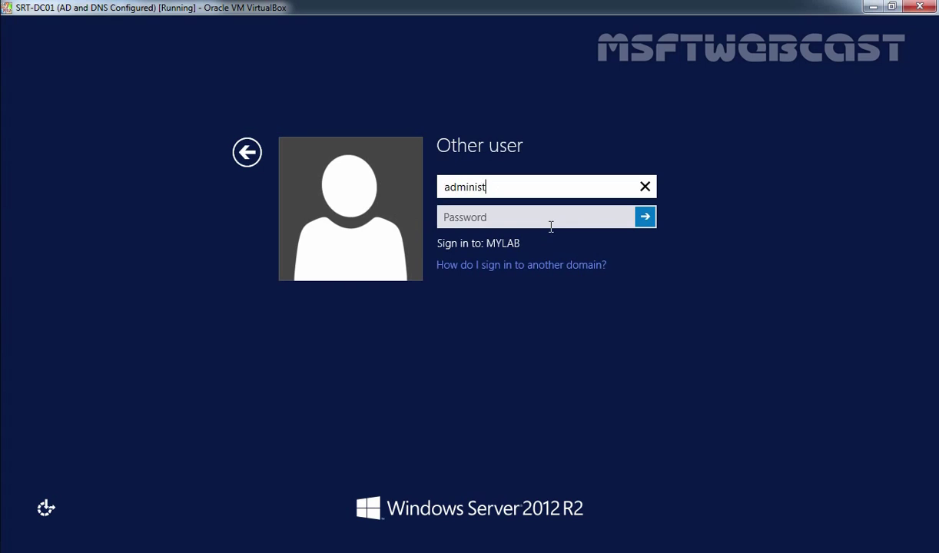
text(rator@m)
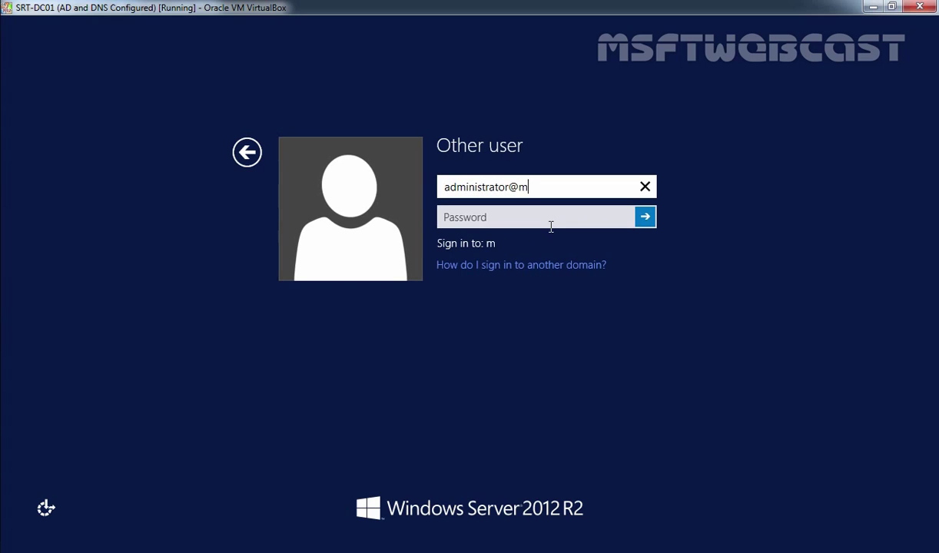
text(ylab.local)
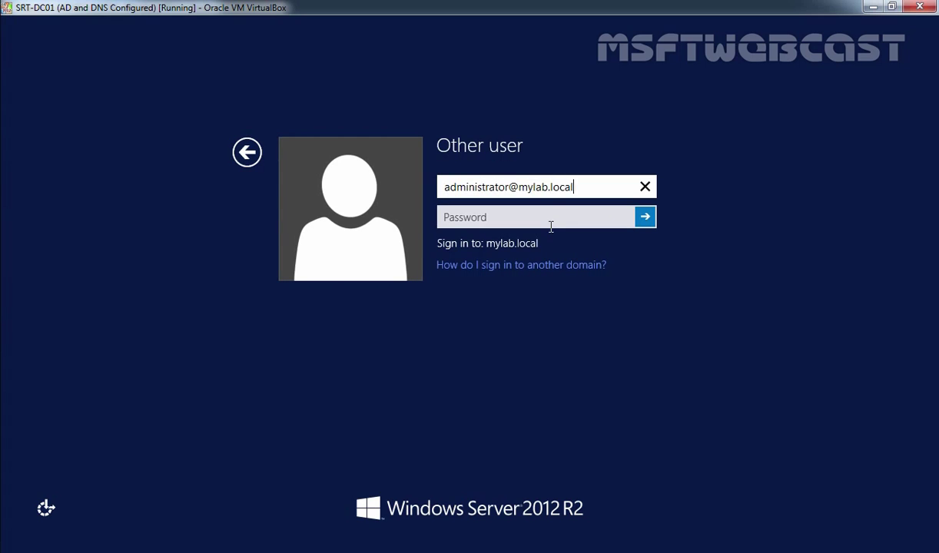
key(Tab)
text(••••••••)
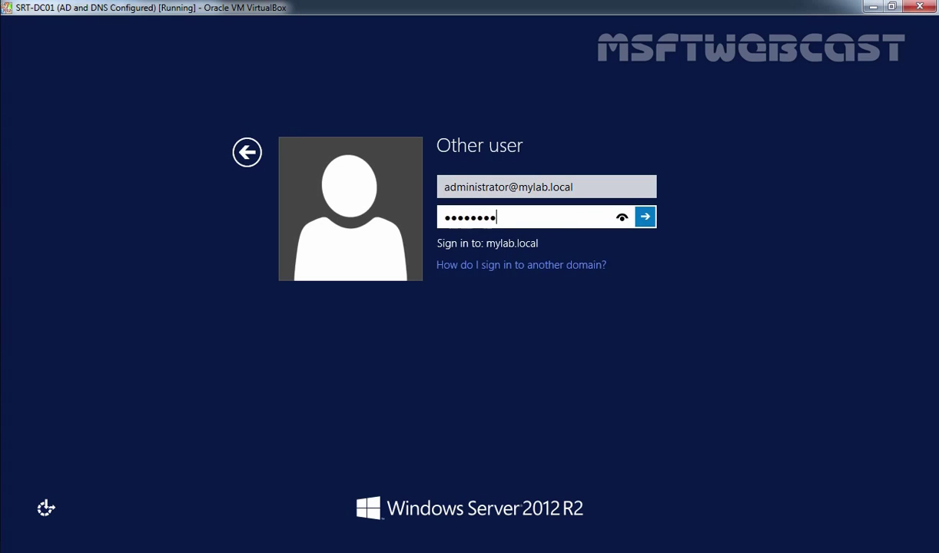
key(Return)
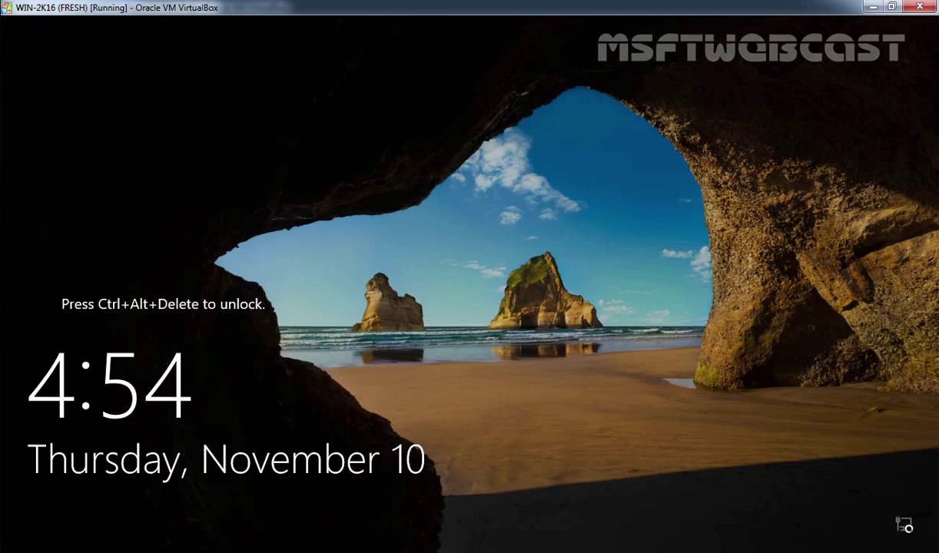
Step: Unlock the Windows Server 2016 machine with the administrator password
key(ctrl+alt+Delete)
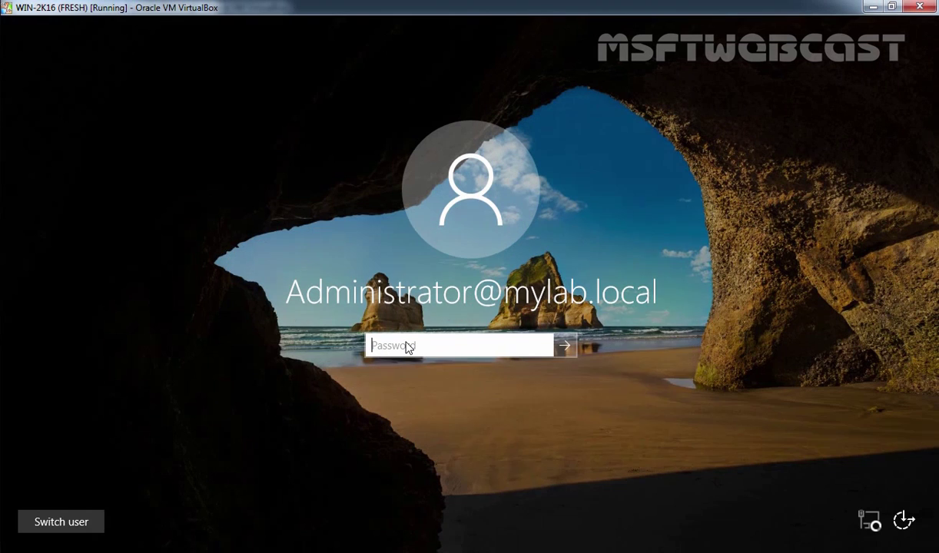
text(P@ssw0rd)
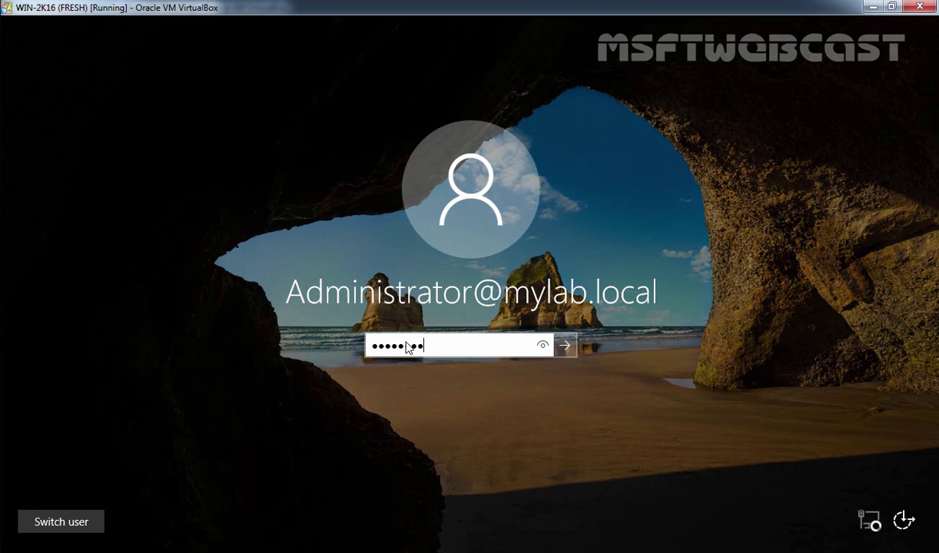
key(Return)
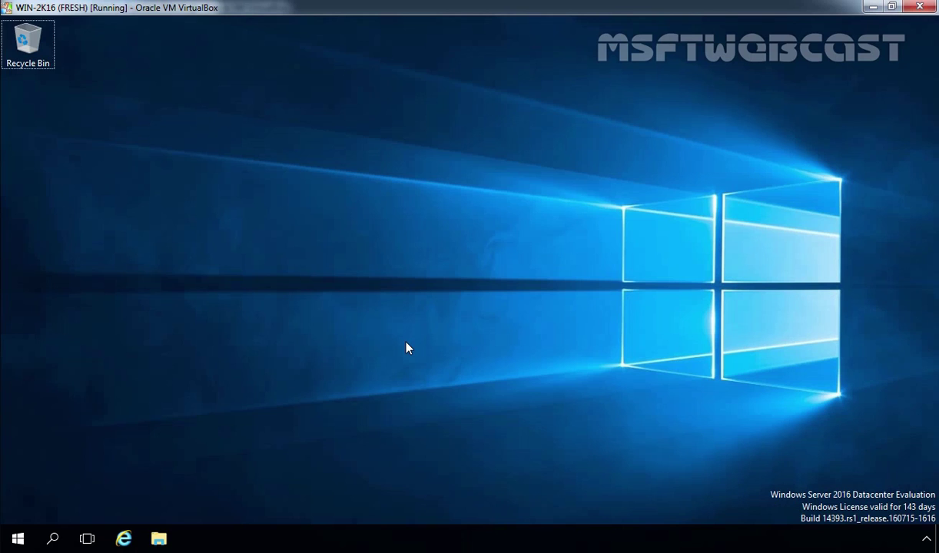
Step: Launch DNS Manager with dnsmgmt.msc and expand Forward Lookup Zones to _msdcs.mylab.local
key(super+r)
text(dnsmgmt.msc)
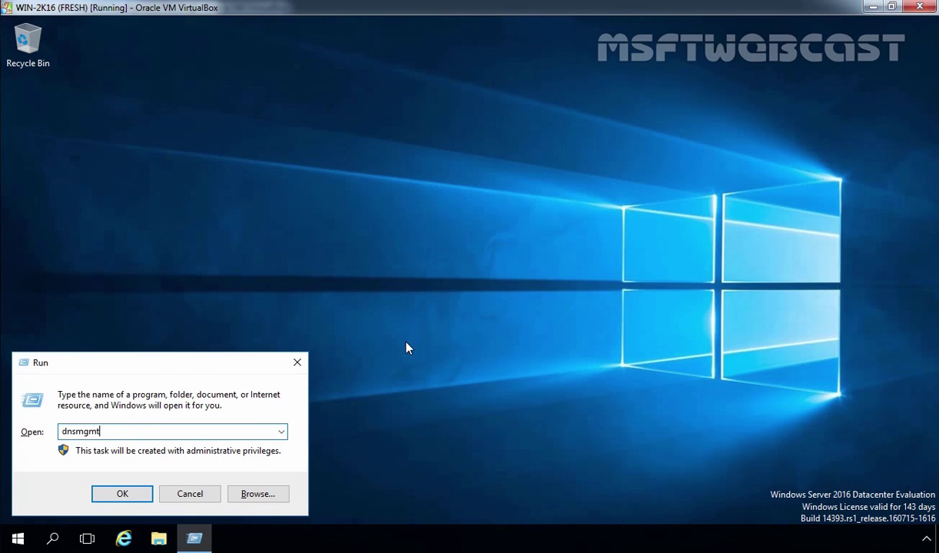
key(Return)
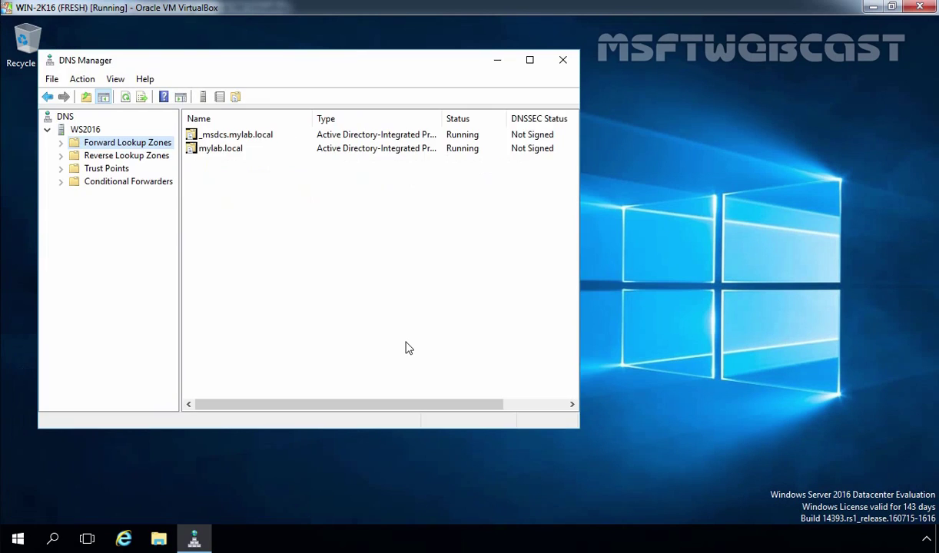
key(Right)
key(Down)
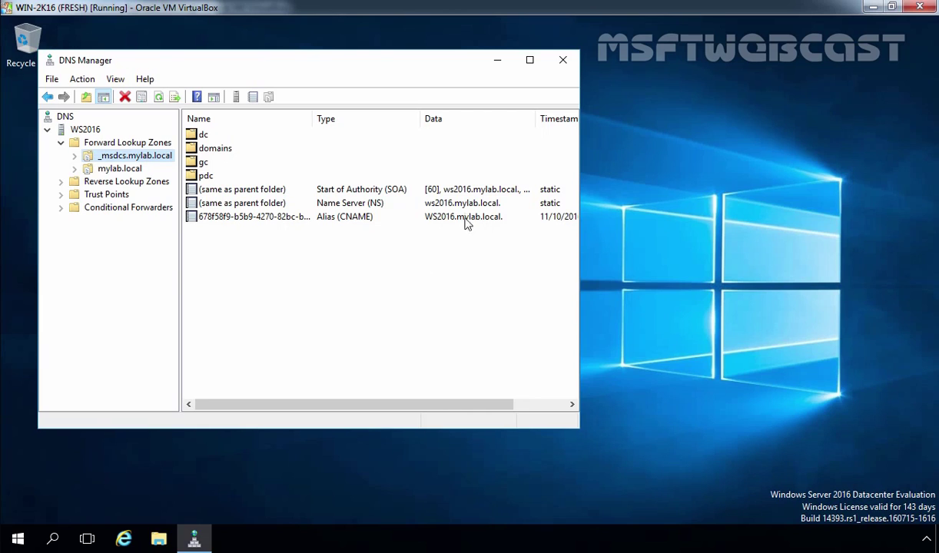
Step: List the mylab.local zone records, checking the SOA, NS and SRT-DC01 host (192.168.49.5) entries
double_click(119, 170)
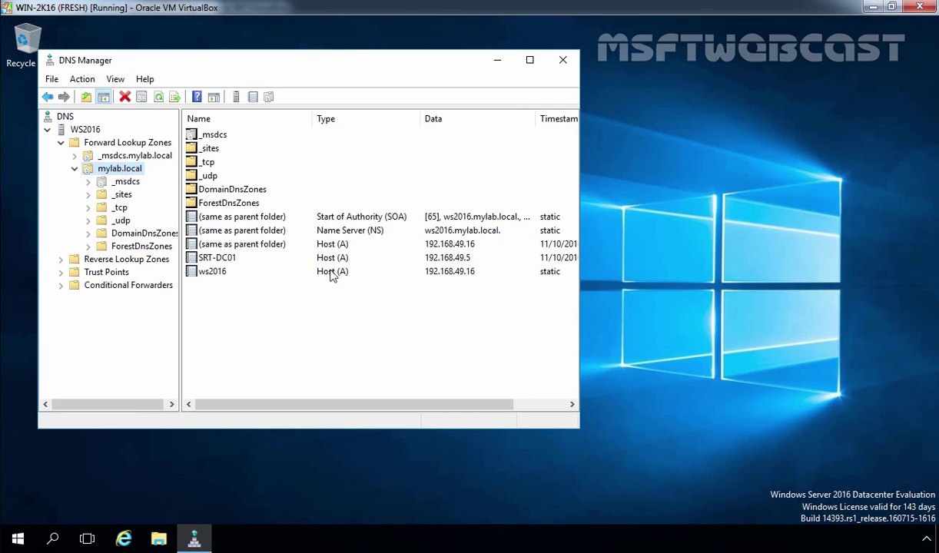
click(374, 219)
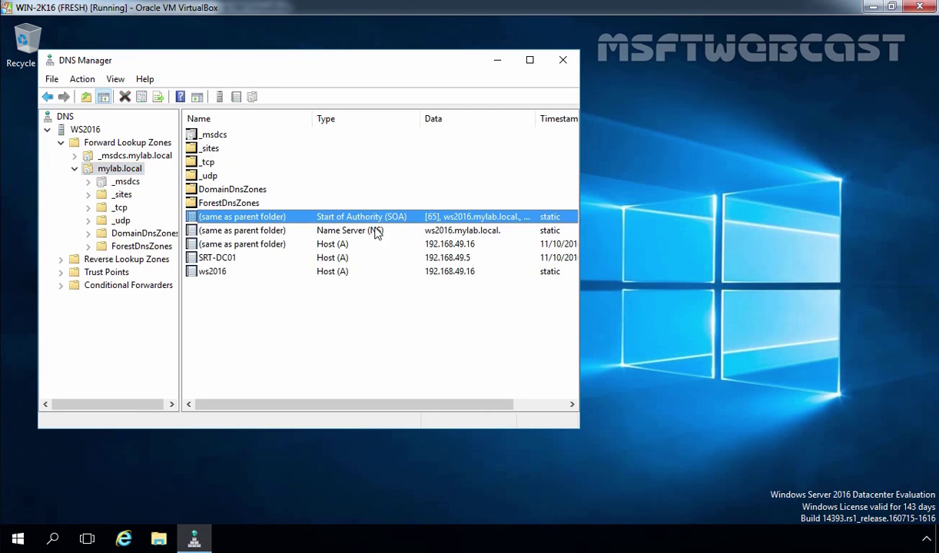
click(376, 230)
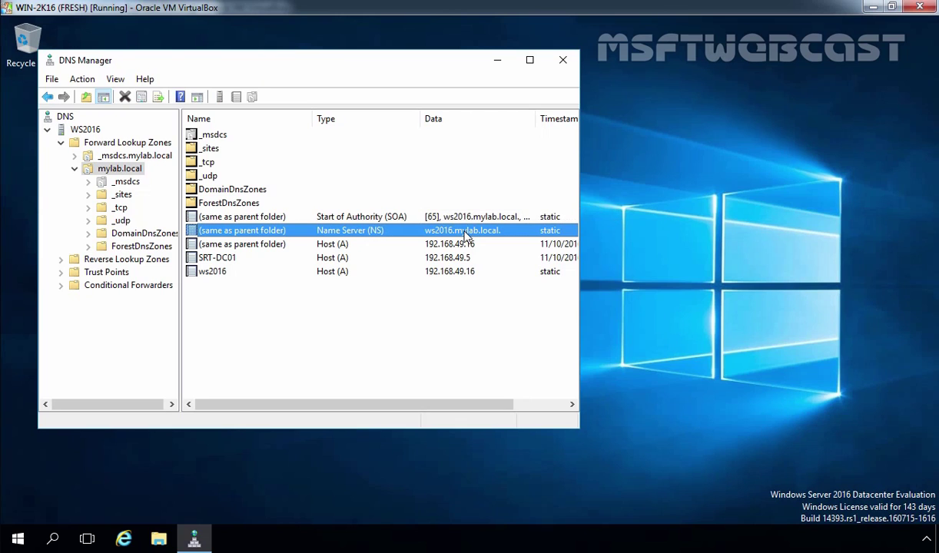
click(217, 259)
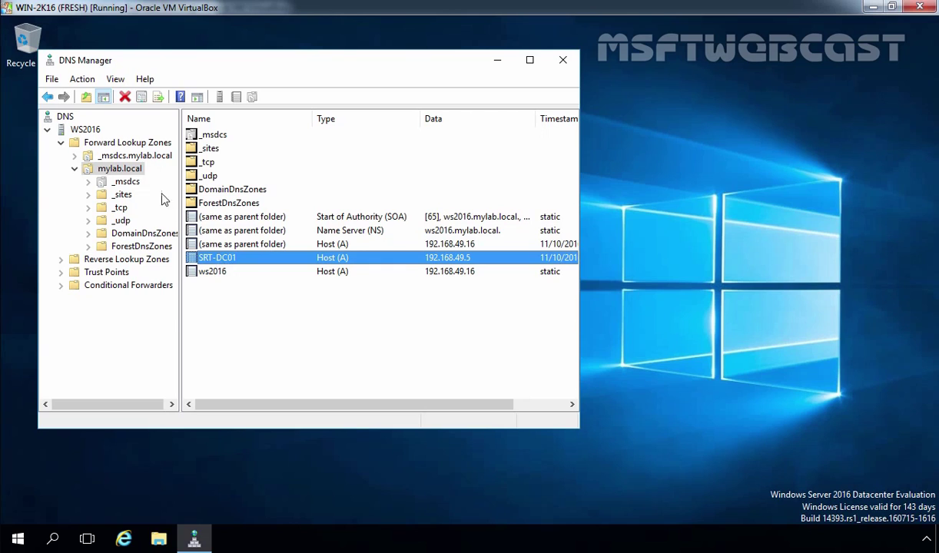
Step: Browse _msdcs dc > _sites > Default-First-Site-Name > _tcp and widen the Data column for the WS2016 SRV records
double_click(127, 156)
double_click(117, 169)
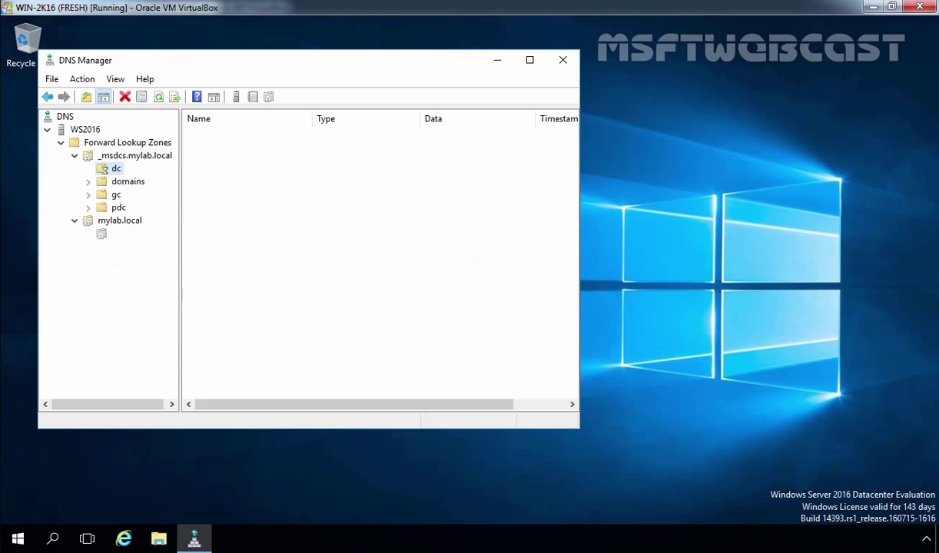
double_click(135, 182)
double_click(140, 196)
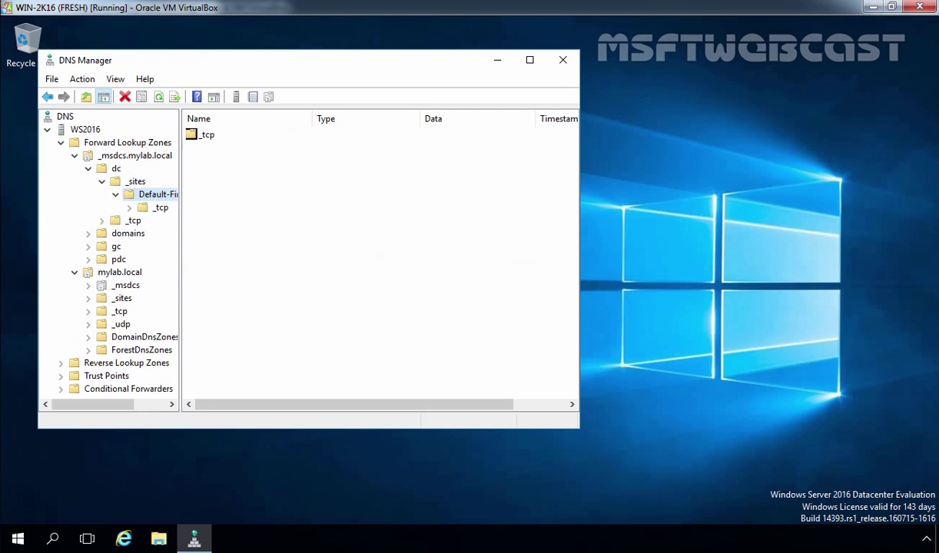
click(149, 207)
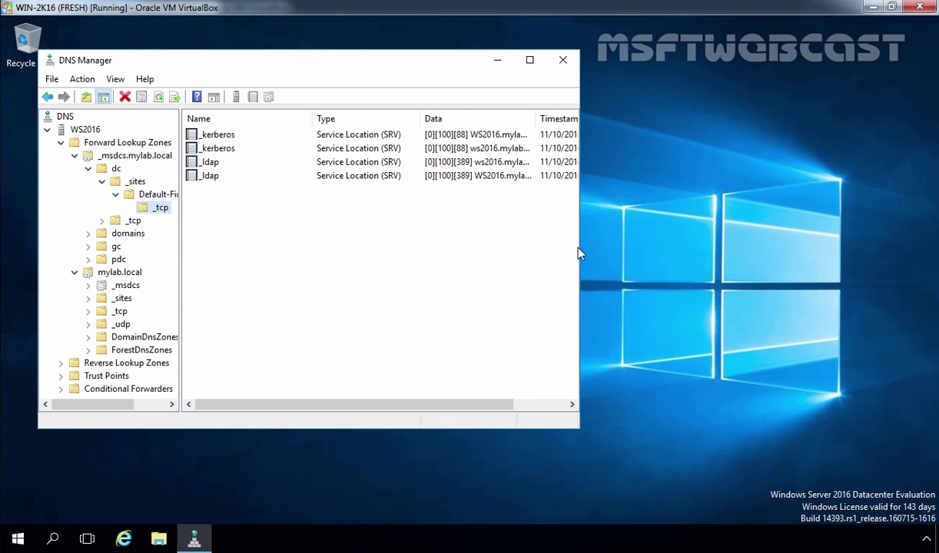
drag(579, 254, 781, 256)
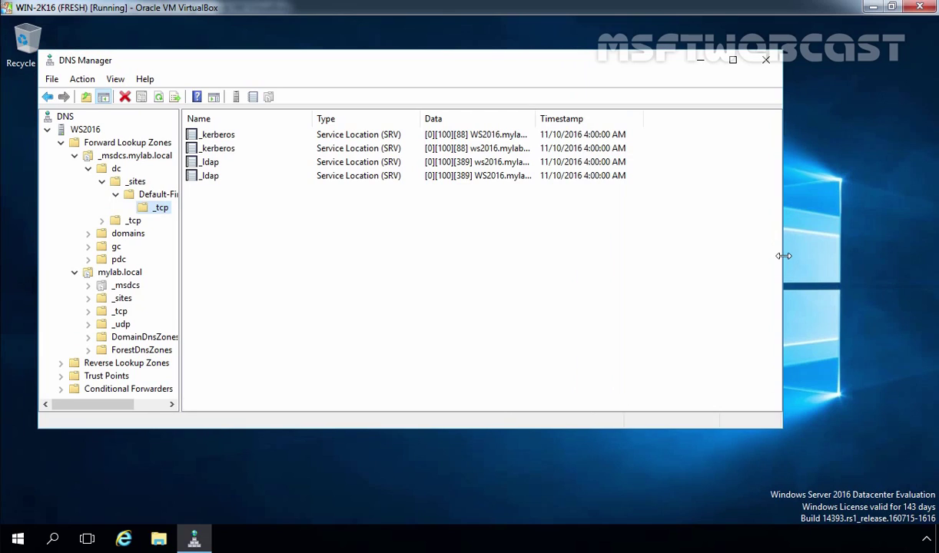
double_click(539, 118)
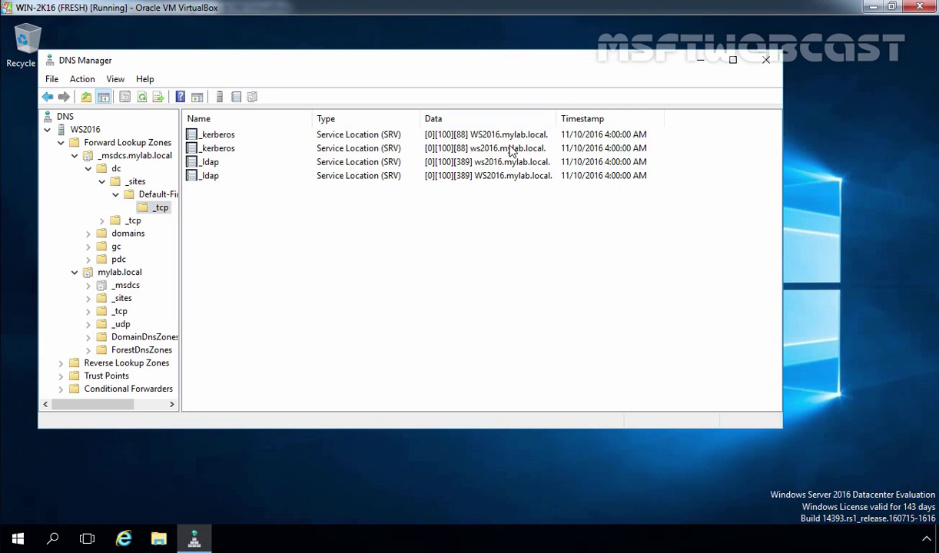